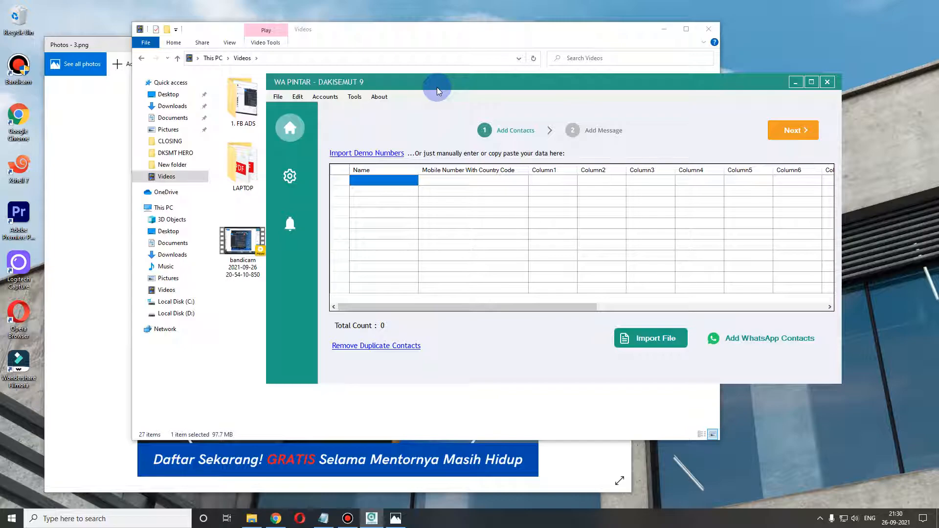
pyautogui.click(278, 97)
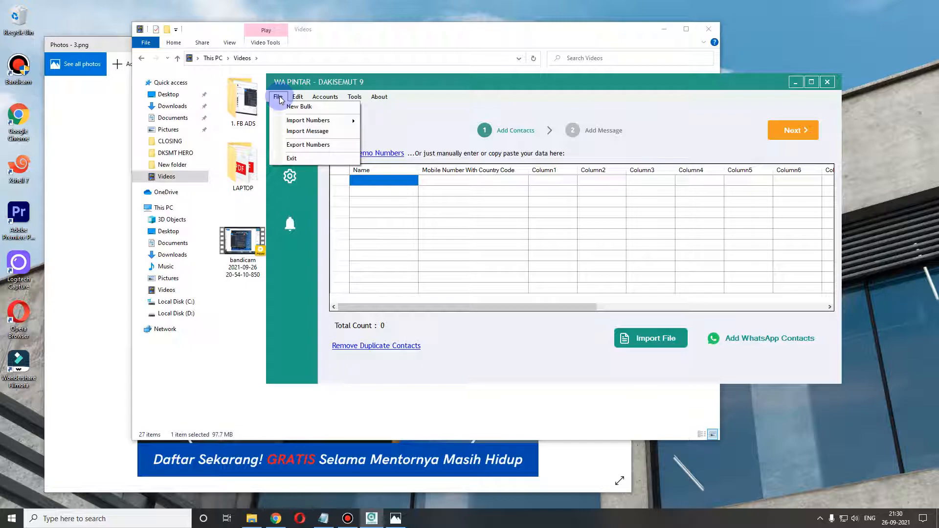
pyautogui.moveTo(323, 121)
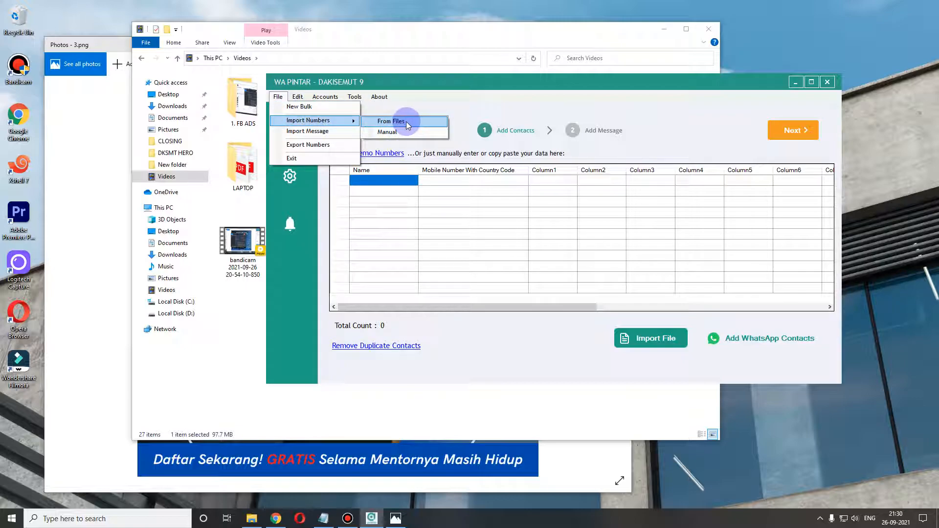
# - Switch to the DATABASE KONTAK AHZELAN spreadsheet in Chrome and look through the contact columns of the SUDAH BLAST DP sheet
pyautogui.click(275, 518)
pyautogui.click(86, 8)
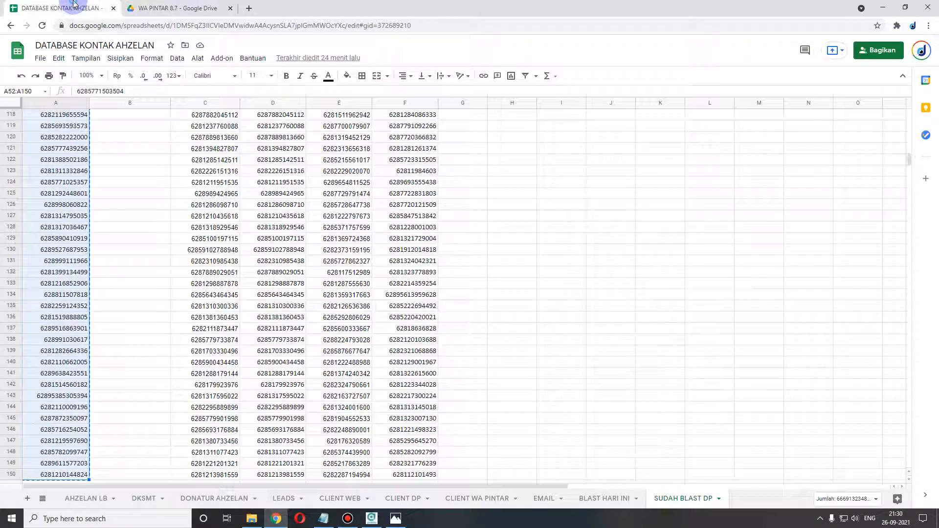
pyautogui.scroll(20, 417, 164)
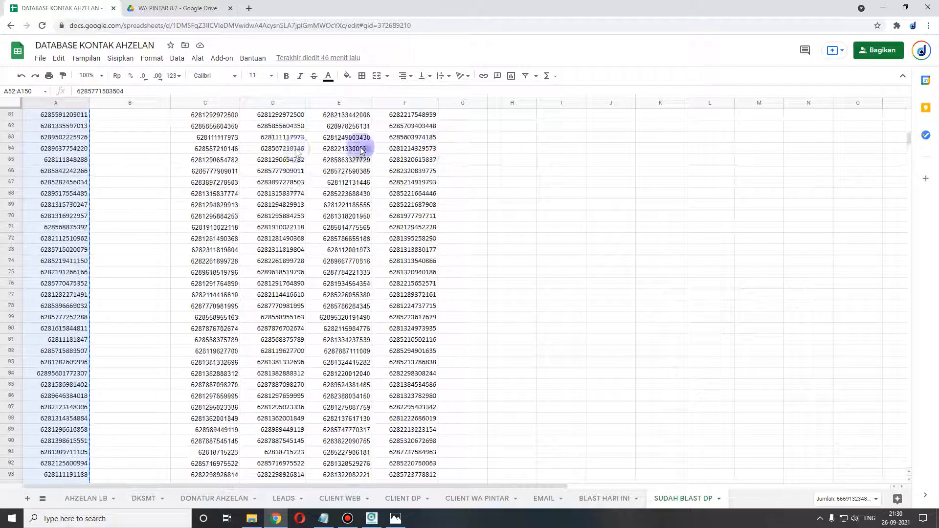
pyautogui.scroll(-8, 317, 183)
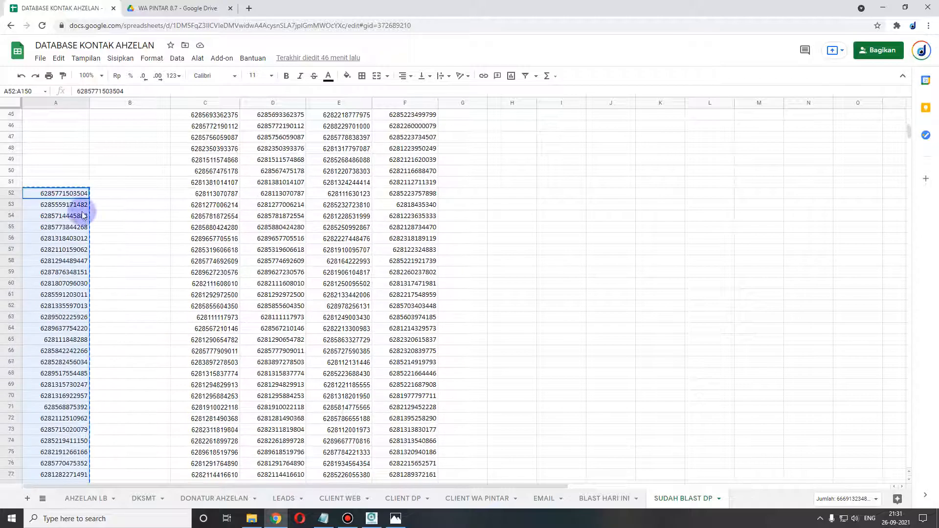
pyautogui.click(71, 195)
pyautogui.scroll(8, 489, 190)
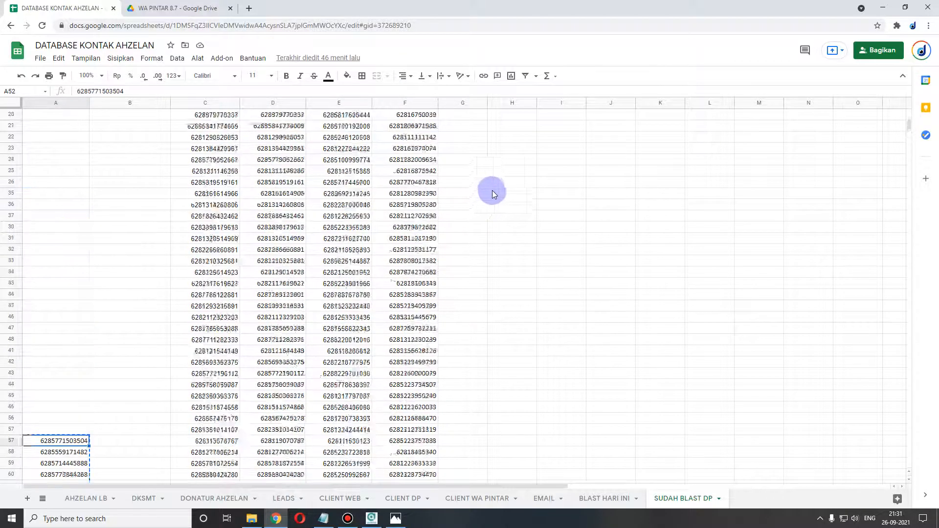
pyautogui.moveTo(909, 123); pyautogui.dragTo(908, 105)
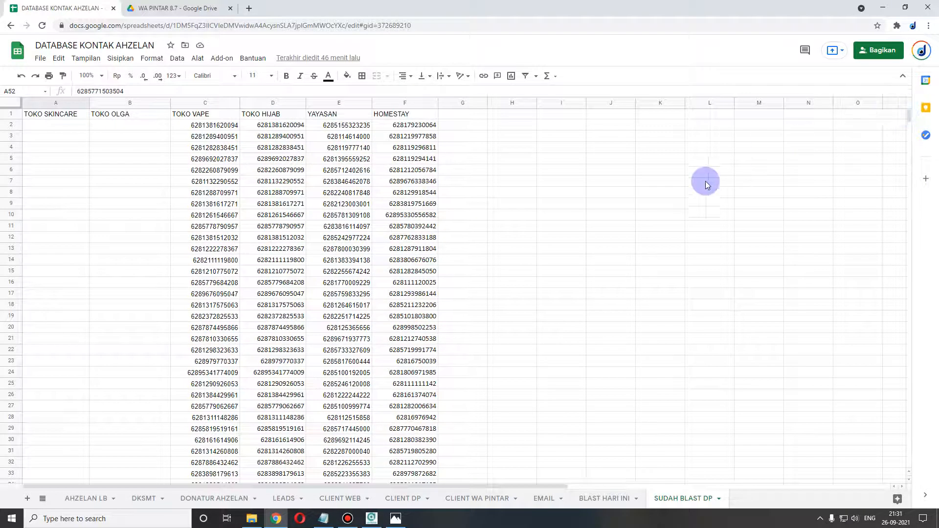
# - Copy the first 36 contacts' names and phone numbers from the LEADS sheet into a new sheet starting at A1
pyautogui.click(286, 499)
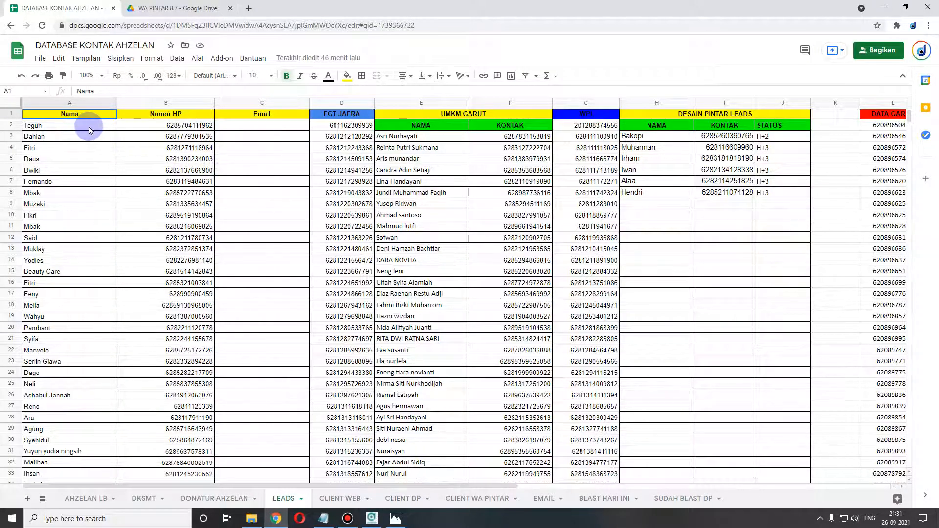
pyautogui.click(168, 125)
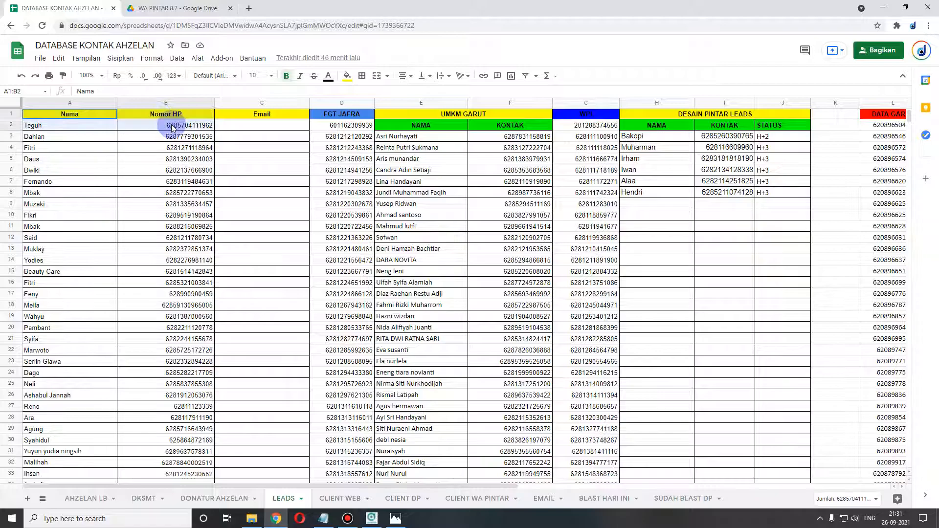
pyautogui.click(44, 125)
pyautogui.moveTo(143, 144); pyautogui.dragTo(167, 388)
pyautogui.click(39, 500)
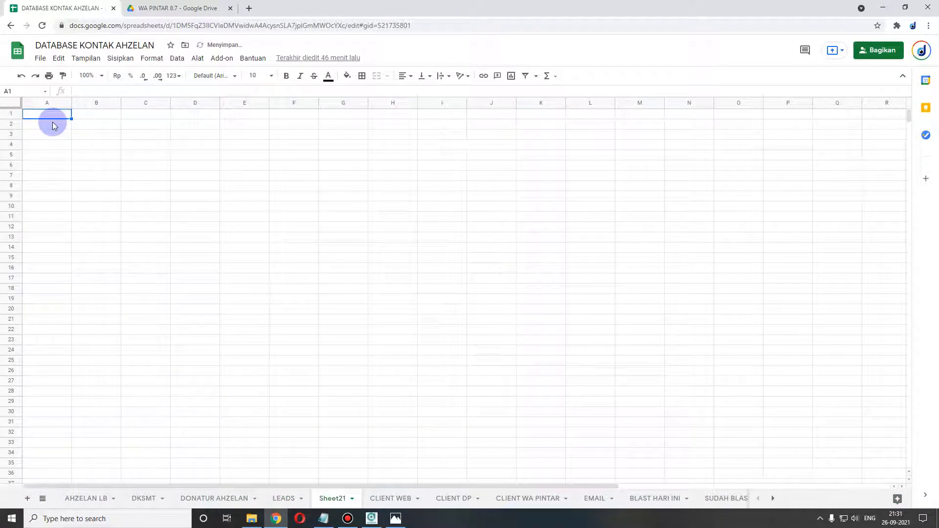
pyautogui.hotkey('ctrl', 'v')
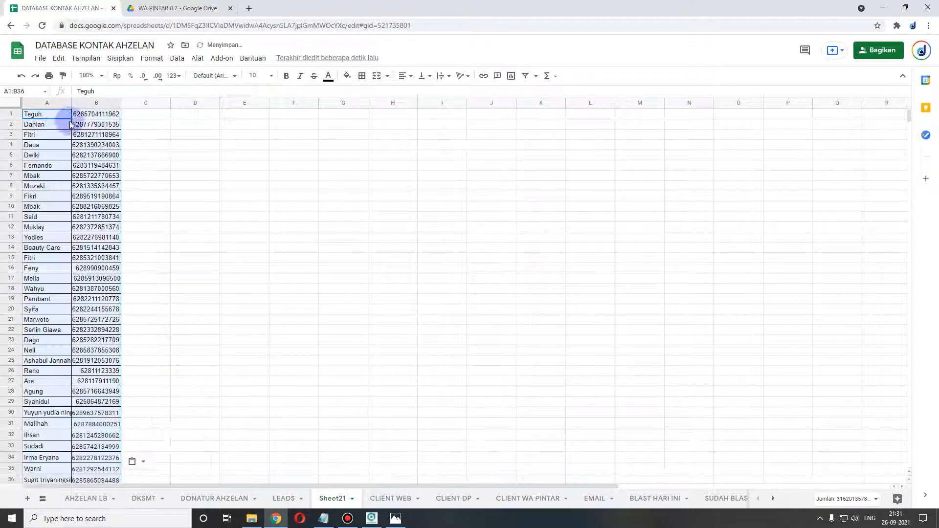
# - Download the new sheet as a comma-separated values (.csv) file
pyautogui.click(39, 58)
pyautogui.moveTo(156, 190)
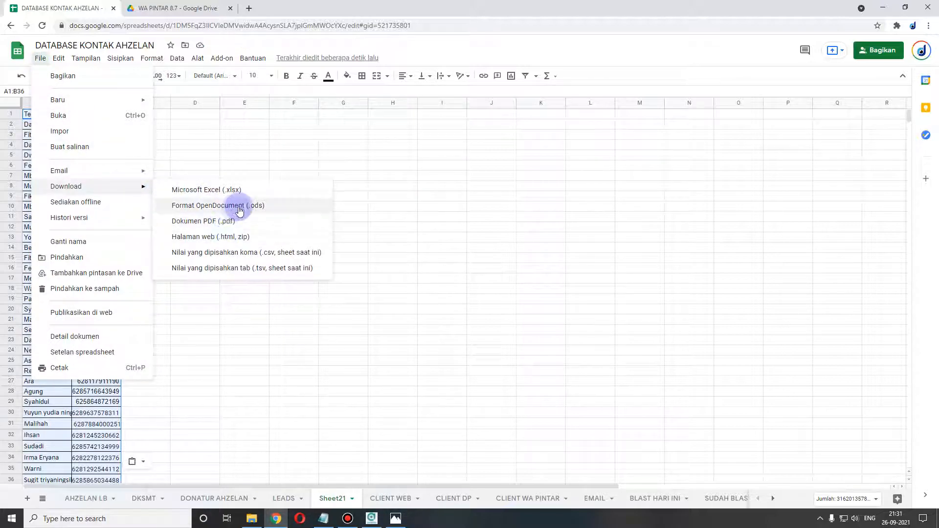
pyautogui.click(241, 252)
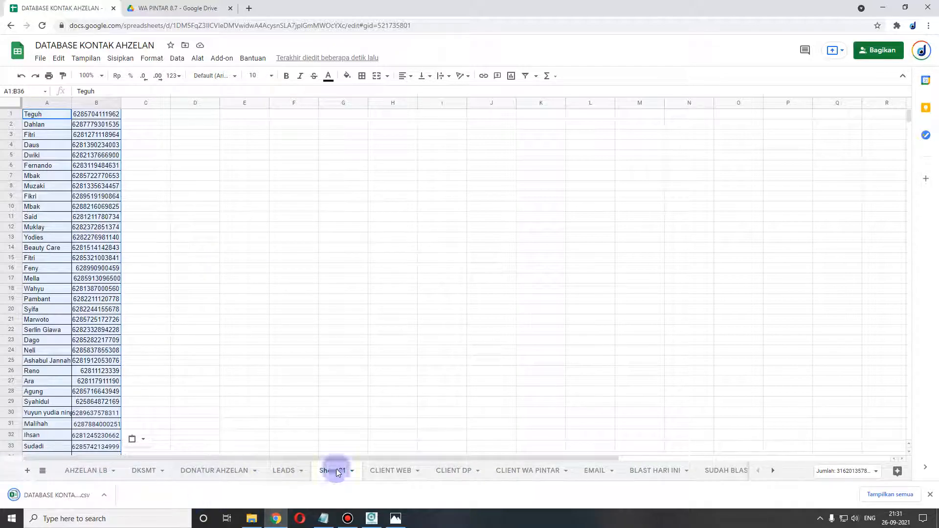
# - Switch to WA PINTAR and load DATABASE KONTAK AHZELAN - Sheet21.csv from Downloads for importing numbers from a file
pyautogui.click(372, 519)
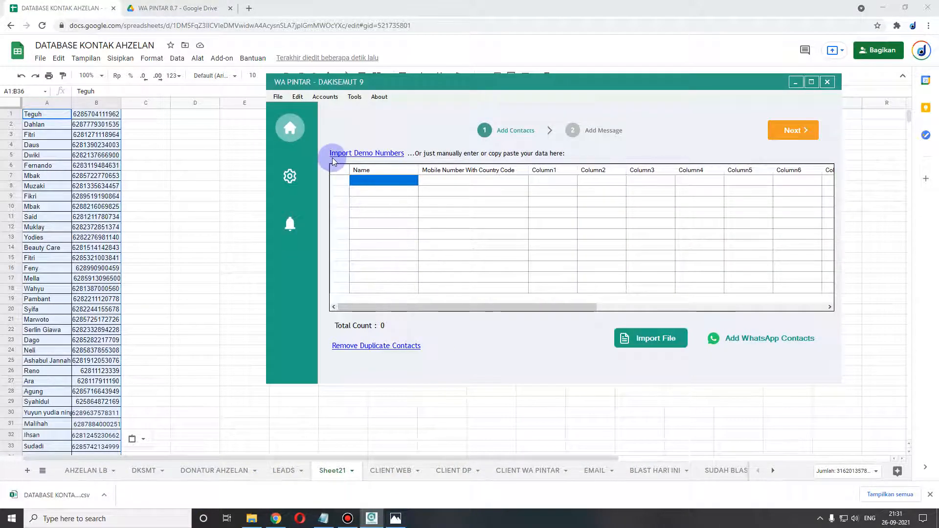
pyautogui.click(277, 98)
pyautogui.moveTo(323, 120)
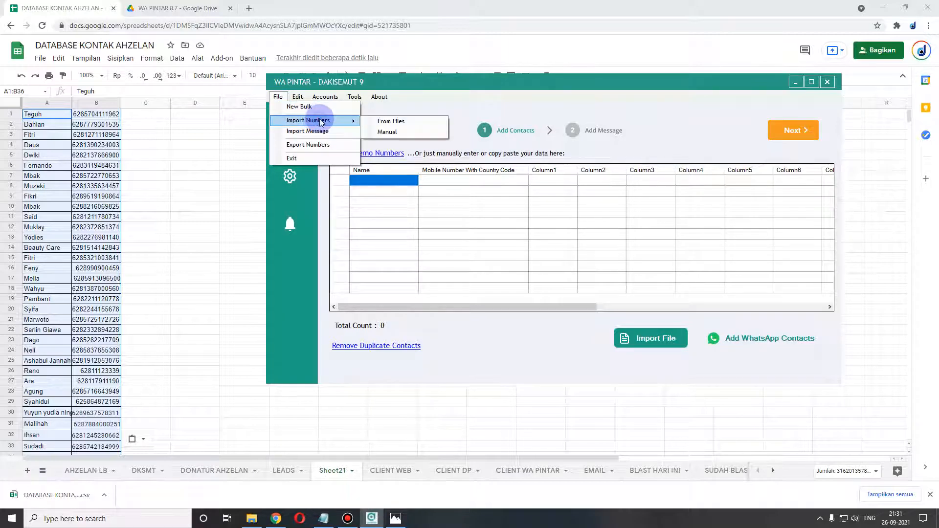
pyautogui.click(403, 122)
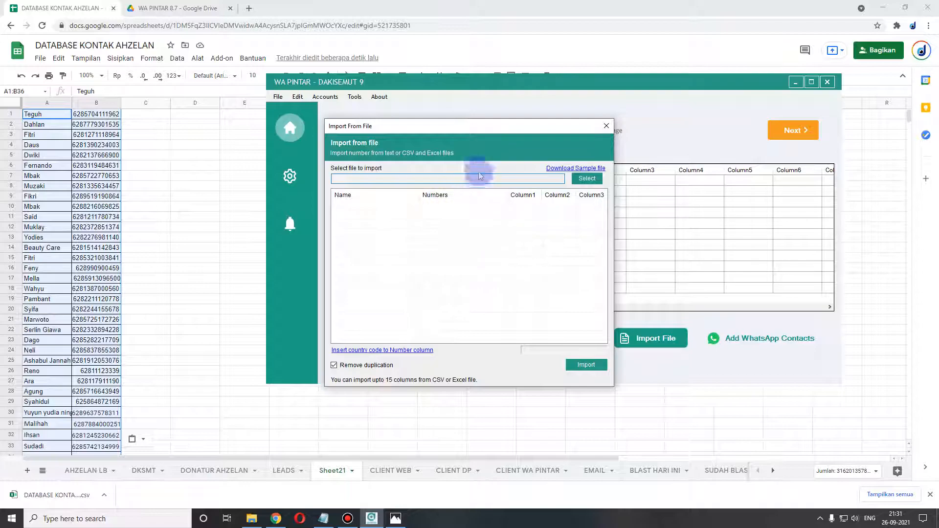
pyautogui.click(590, 182)
pyautogui.click(373, 282)
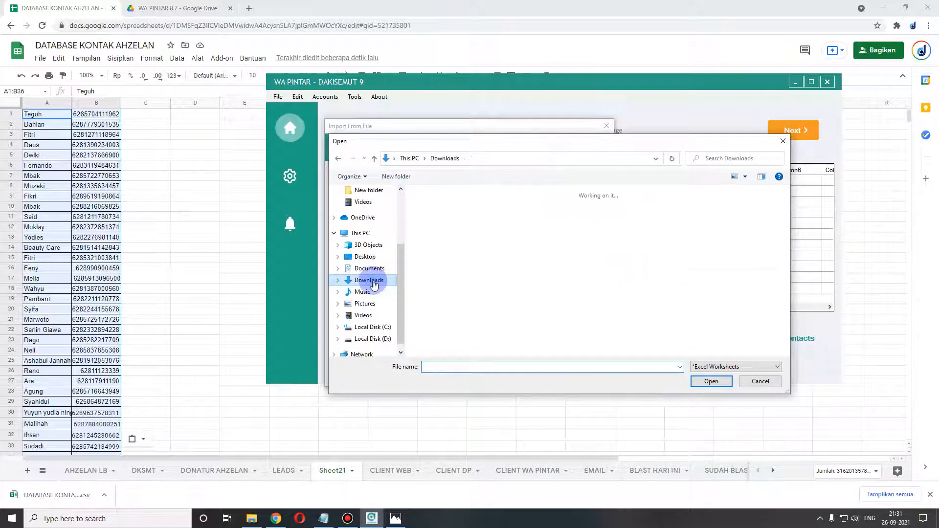
pyautogui.doubleClick(431, 219)
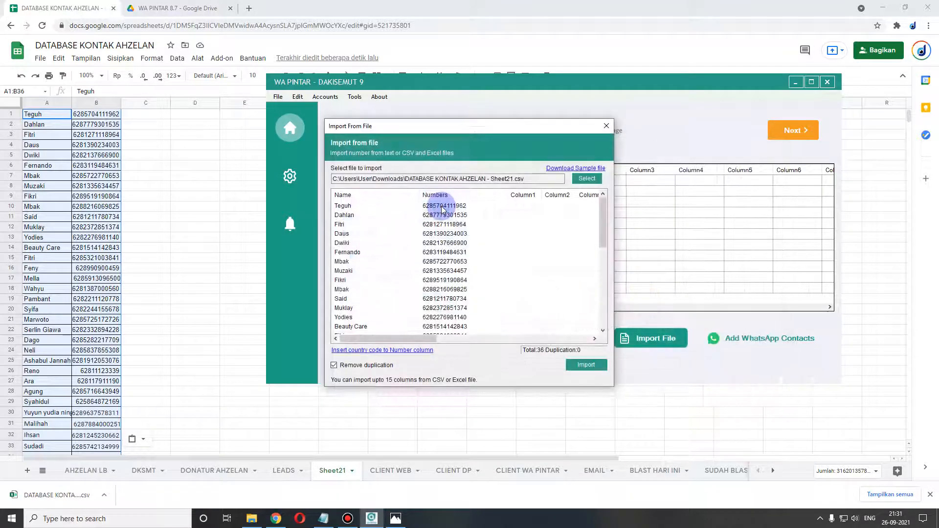
# - Import the loaded contacts with duplicate removal enabled and review the resulting contact list
pyautogui.click(351, 206)
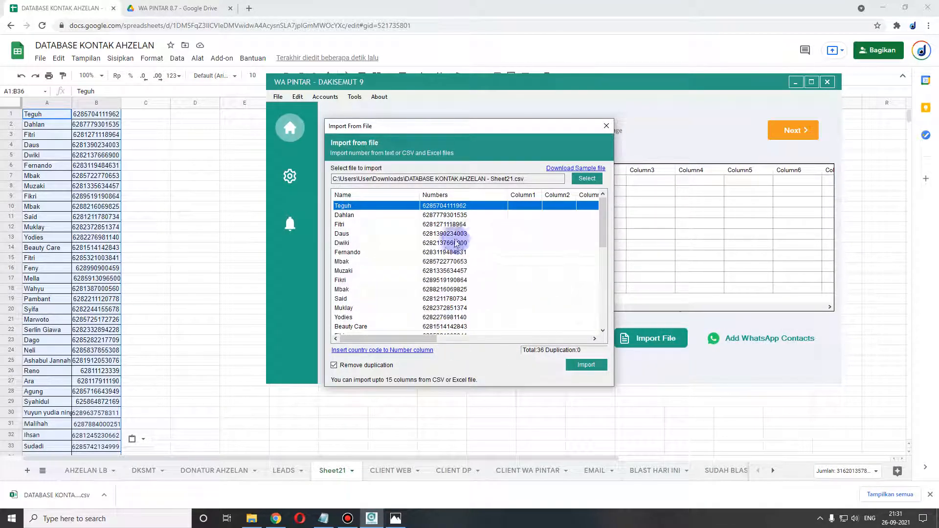
pyautogui.click(586, 365)
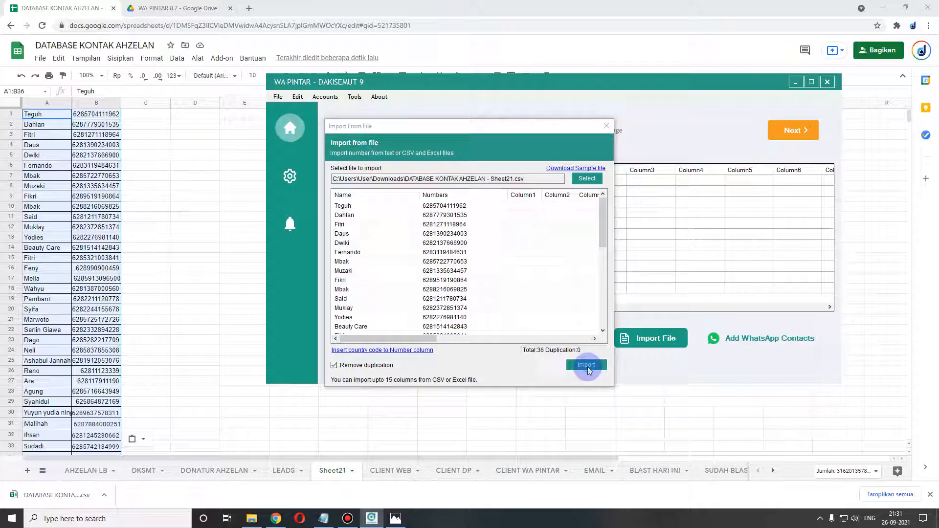
pyautogui.click(449, 290)
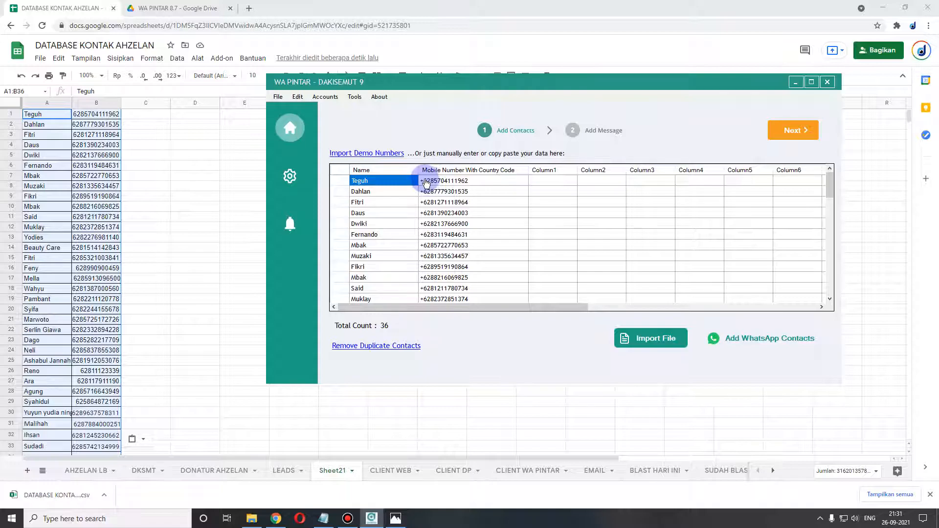
pyautogui.scroll(-3, 392, 209)
pyautogui.scroll(4, 396, 209)
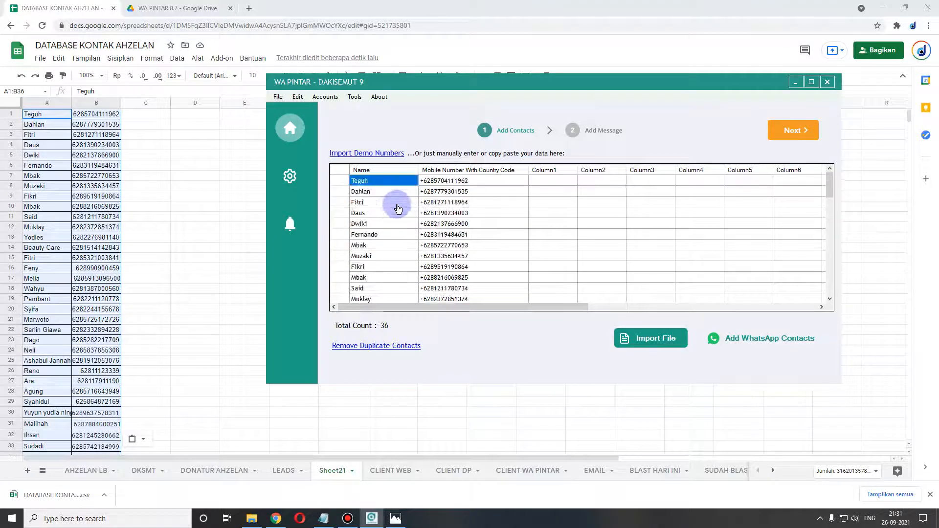
pyautogui.scroll(-5, 401, 218)
pyautogui.scroll(6, 401, 218)
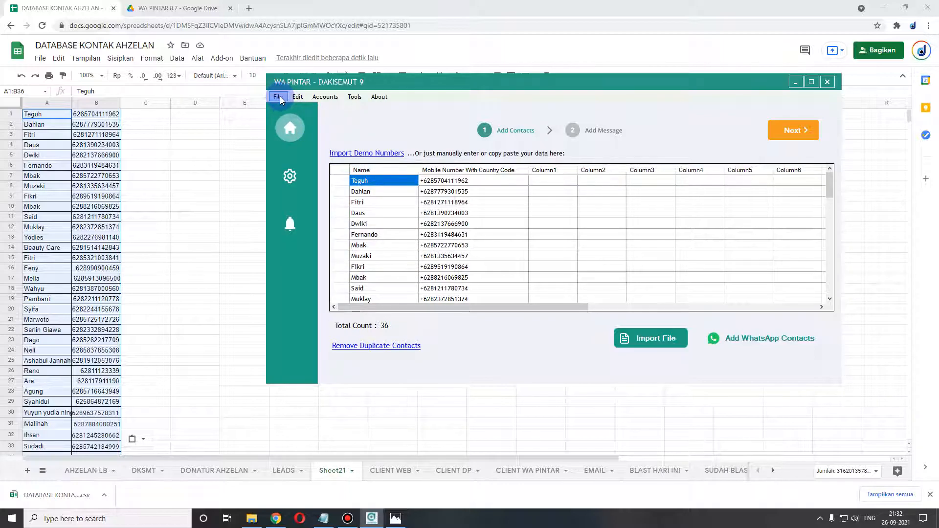
# - View the Manual Import form for entering mobile numbers and close it without importing anything
pyautogui.click(278, 97)
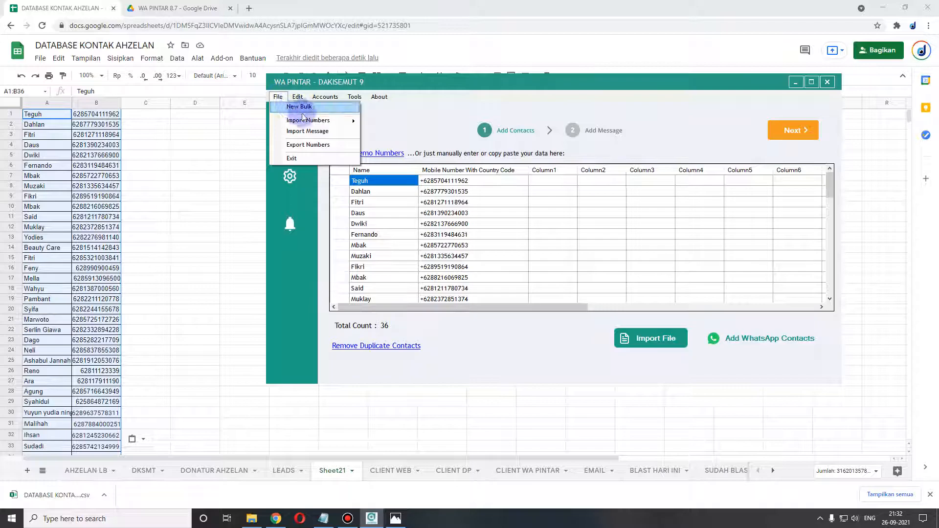
pyautogui.moveTo(325, 122)
pyautogui.click(388, 131)
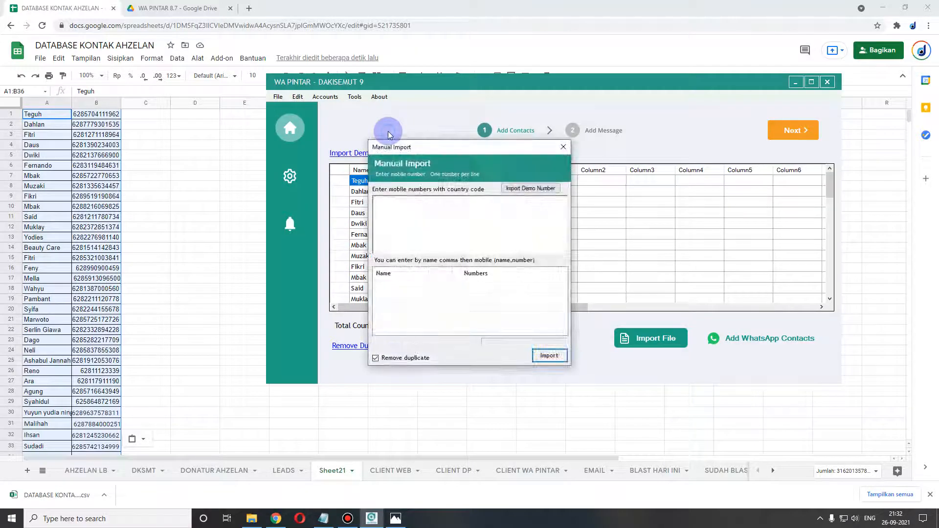
pyautogui.click(431, 225)
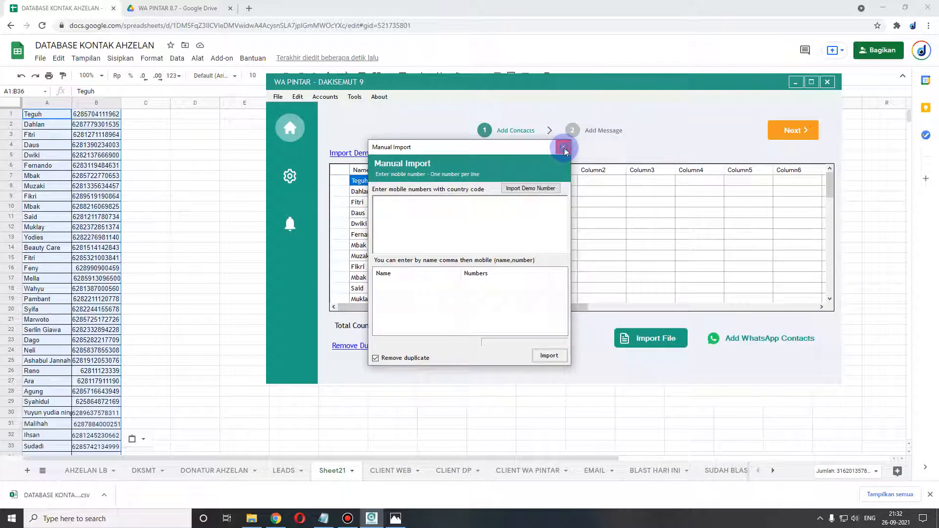
pyautogui.click(564, 149)
# - Export the contact numbers to the Downloads folder as a .txt file named SUDAH DI BLAST
pyautogui.click(278, 97)
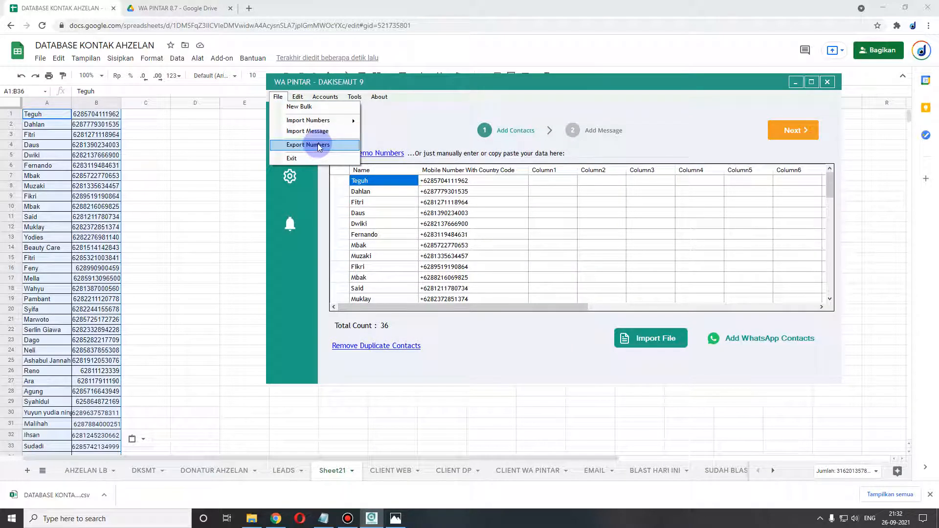
pyautogui.click(406, 125)
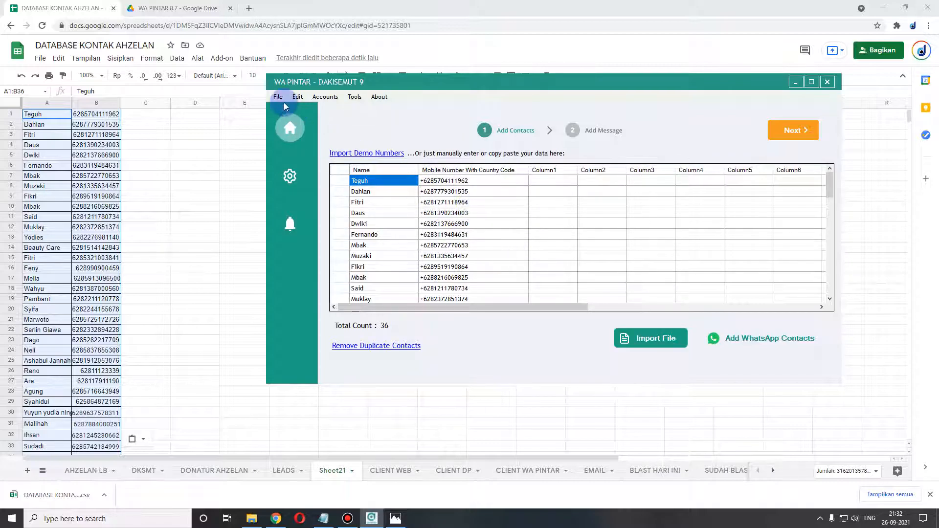
pyautogui.click(278, 98)
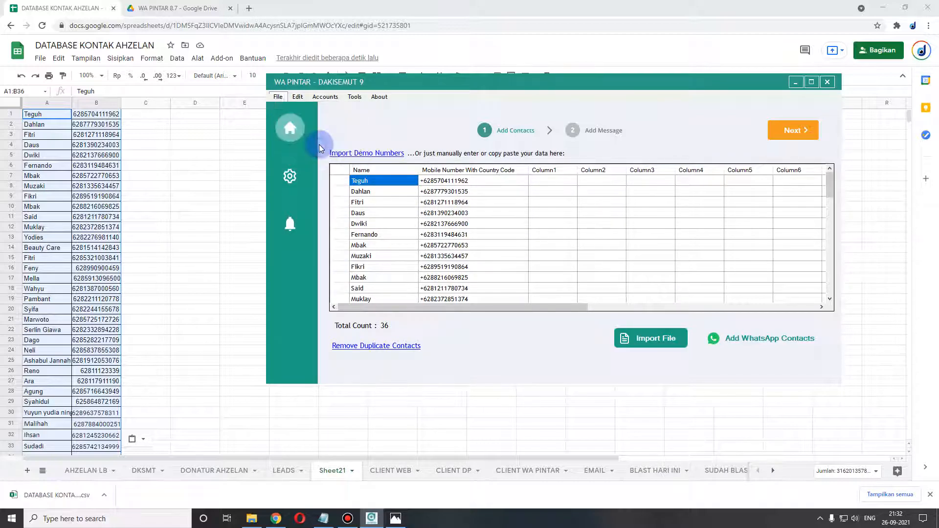
pyautogui.click(318, 145)
pyautogui.click(398, 288)
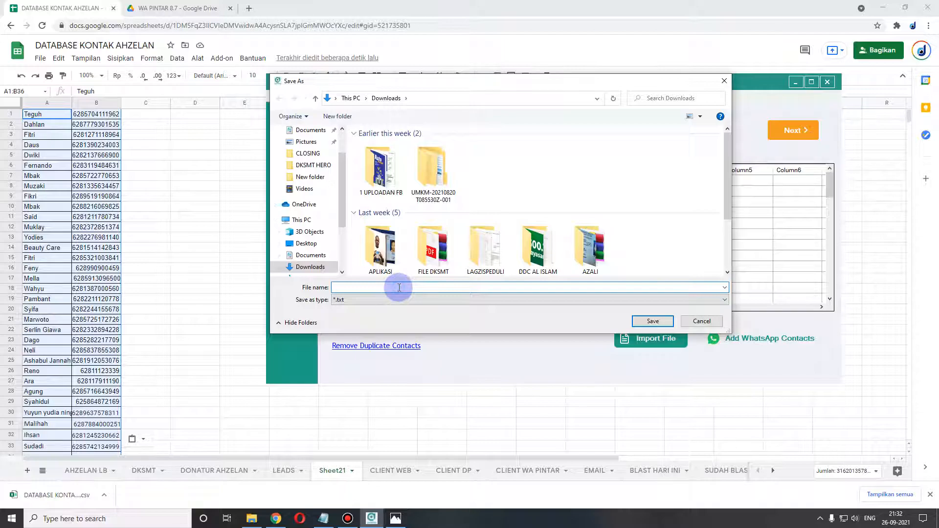
pyautogui.write('SUDAH DI BLAST')
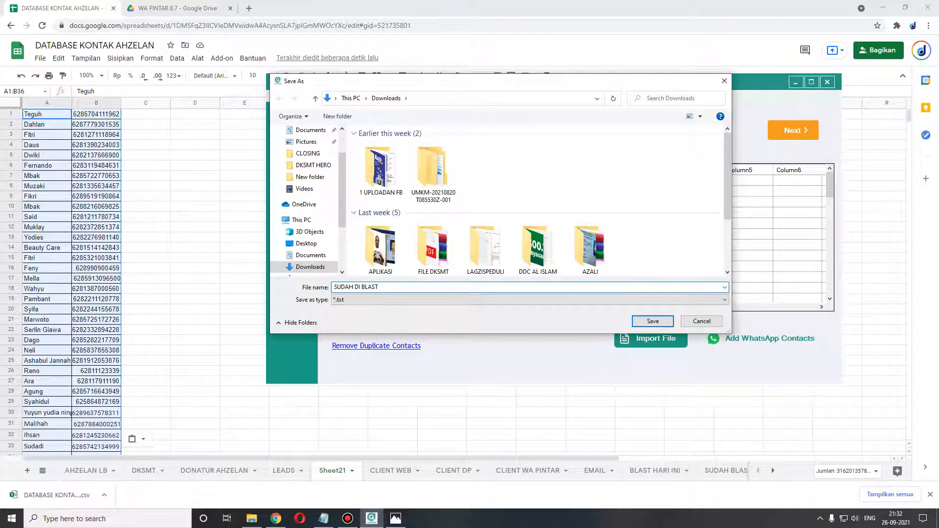
pyautogui.click(653, 321)
# - Open the exported SUDAH DI BLAST text file from the Downloads folder, check its contact entries and close it
pyautogui.click(252, 518)
pyautogui.click(166, 110)
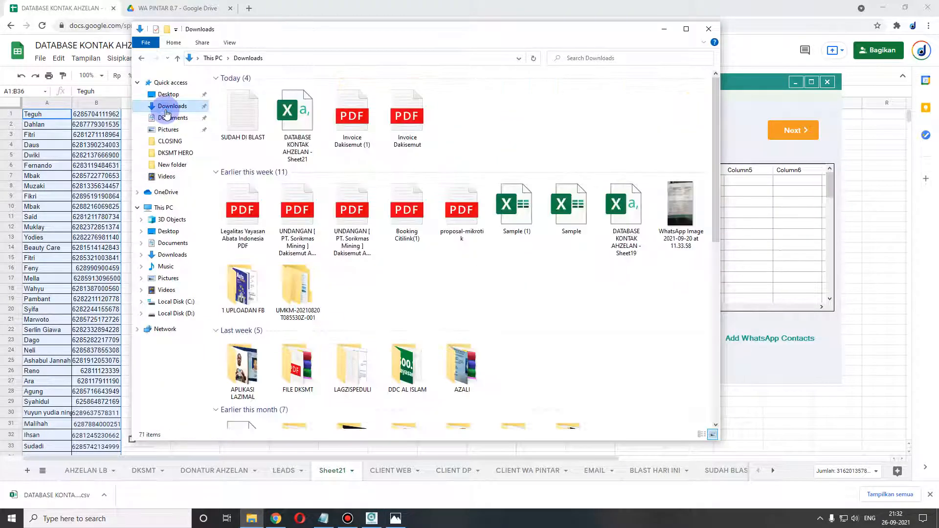
pyautogui.doubleClick(245, 125)
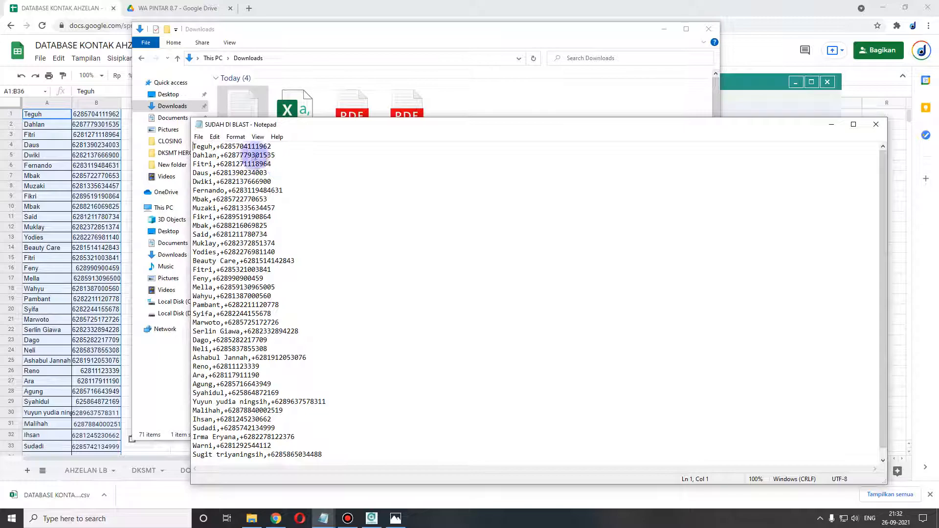
pyautogui.scroll(-1, 220, 325)
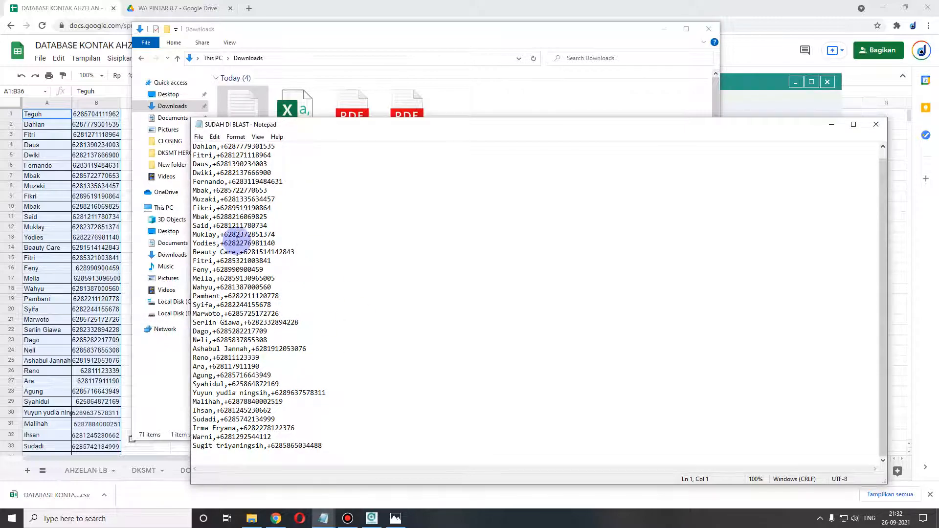
pyautogui.click(879, 129)
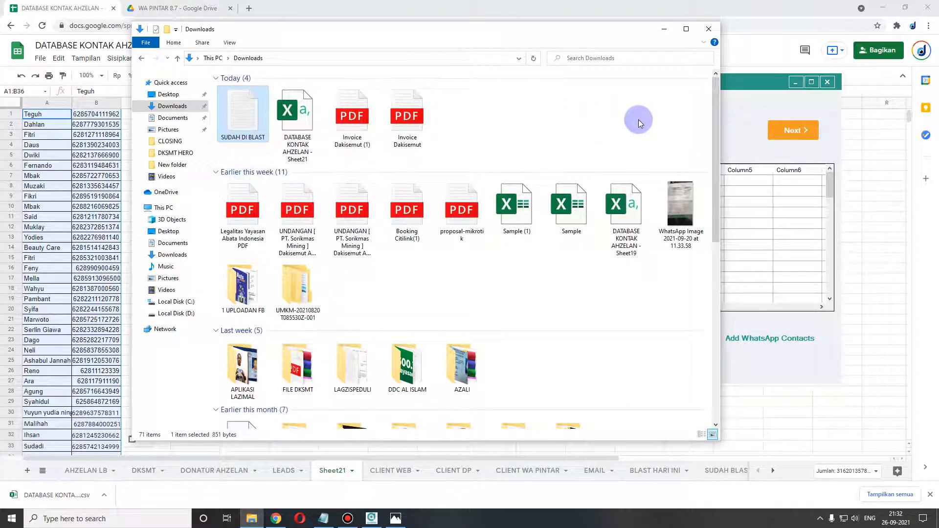
# - Switch back to the WA PINTAR window and reposition it over the Downloads folder
pyautogui.click(744, 86)
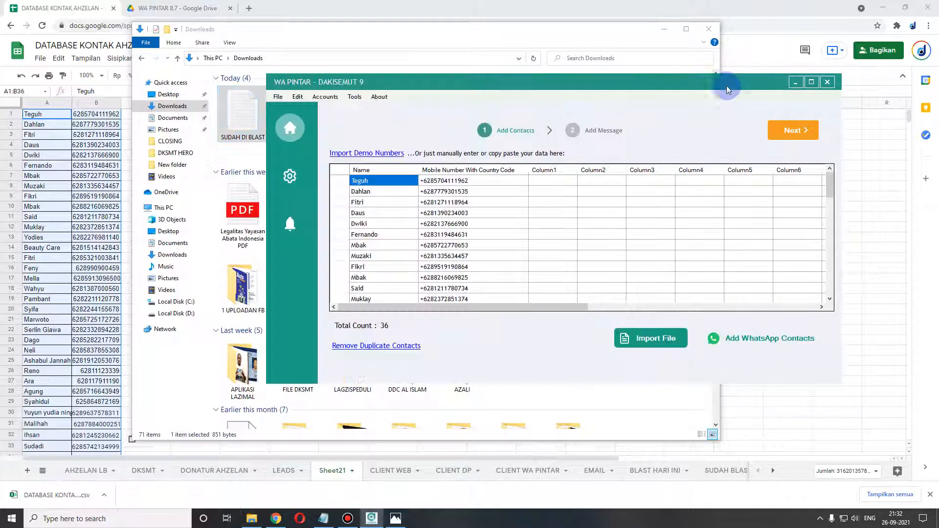
pyautogui.click(278, 96)
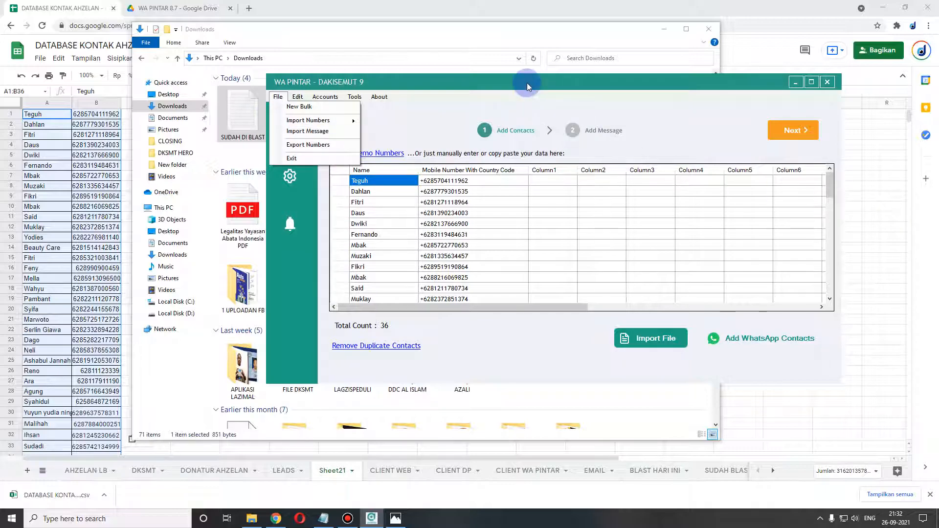
pyautogui.moveTo(516, 82); pyautogui.dragTo(477, 78)
pyautogui.click(240, 93)
pyautogui.click(239, 92)
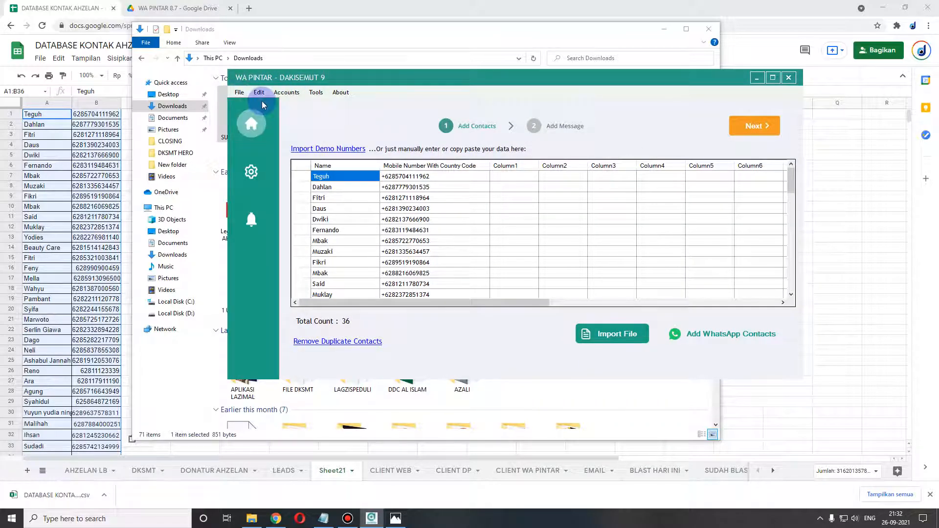
pyautogui.click(240, 93)
pyautogui.click(329, 100)
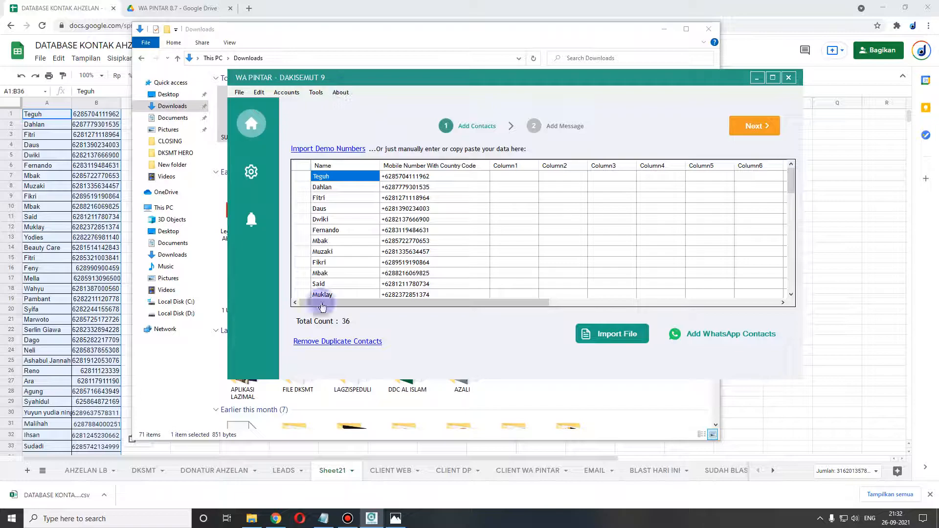
pyautogui.moveTo(496, 84); pyautogui.dragTo(436, 77)
pyautogui.click(250, 86)
pyautogui.click(174, 86)
pyautogui.click(177, 87)
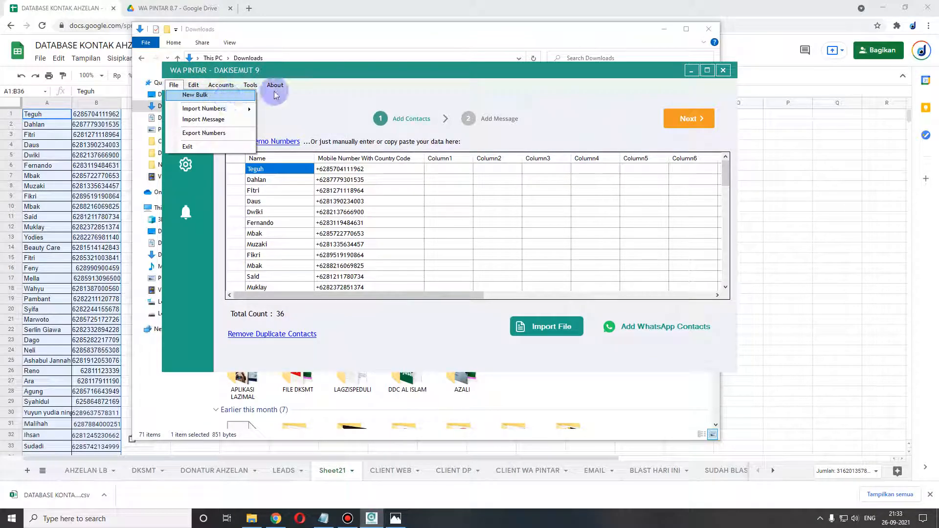
pyautogui.click(432, 79)
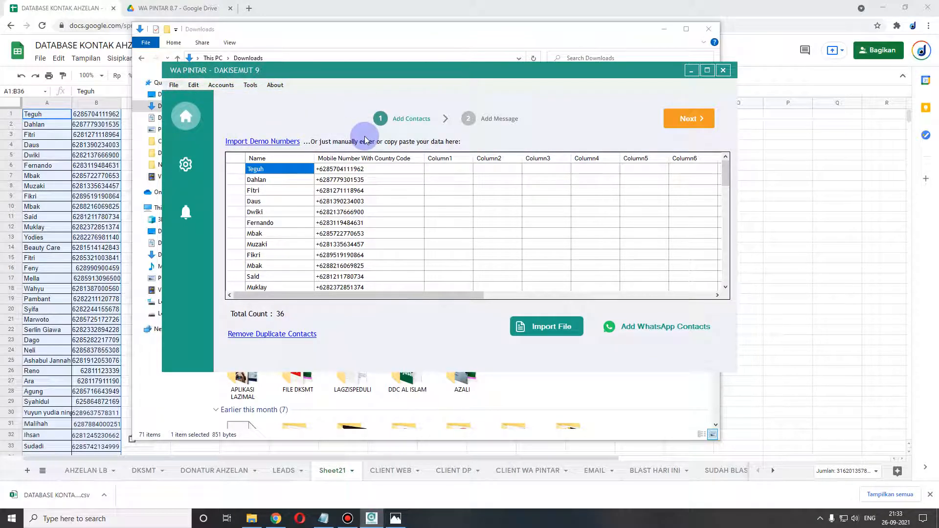
pyautogui.click(174, 85)
pyautogui.click(314, 113)
pyautogui.moveTo(473, 70)
pyautogui.mouseDown()
pyautogui.moveTo(451, 76)
pyautogui.moveTo(458, 74)
pyautogui.mouseUp()
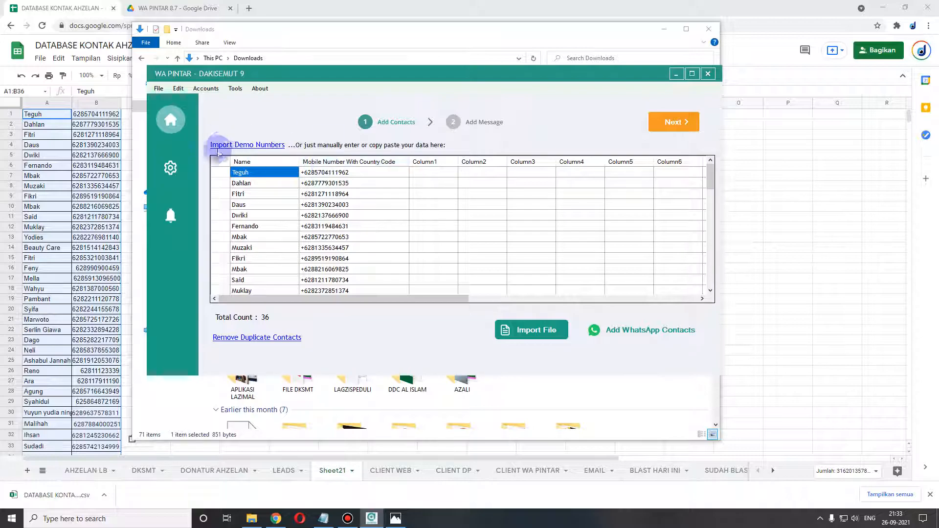
# - Open the sending settings and try the Very Fast connection speed before restoring it to Fast
pyautogui.click(171, 168)
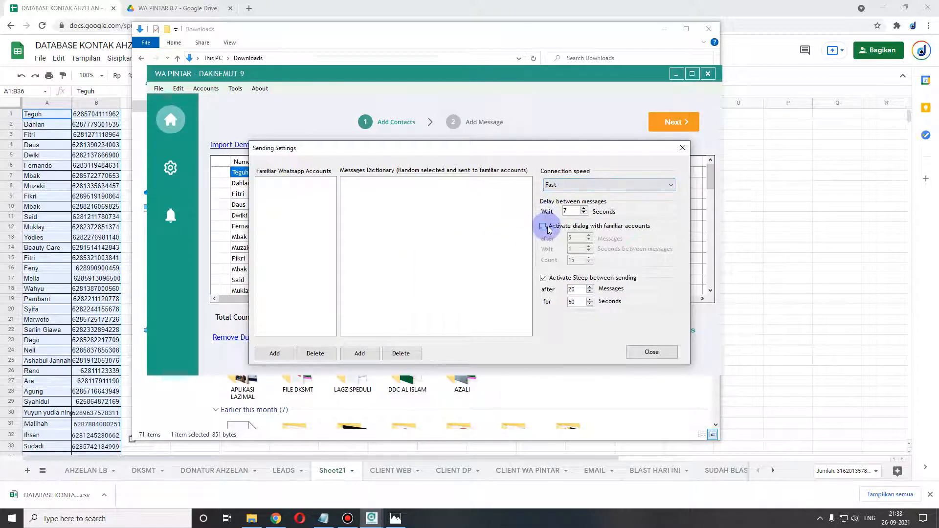
pyautogui.click(557, 190)
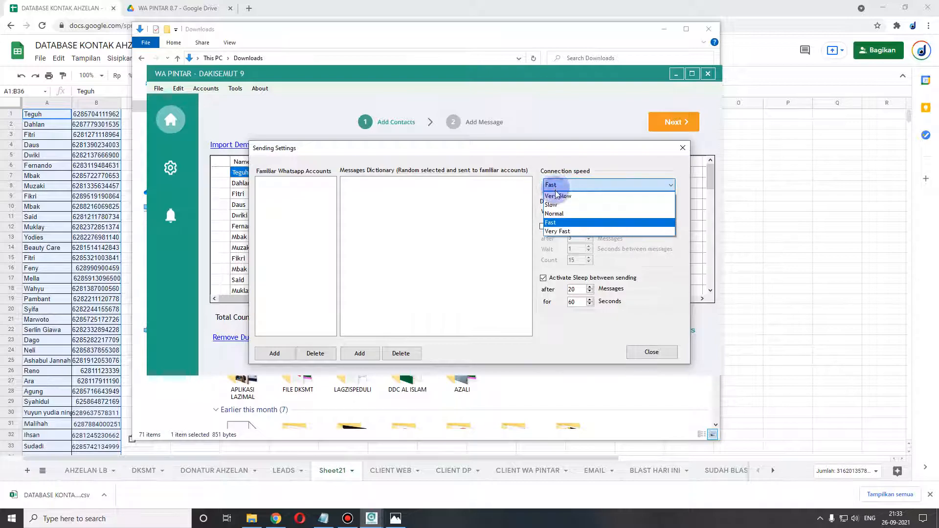
pyautogui.click(558, 232)
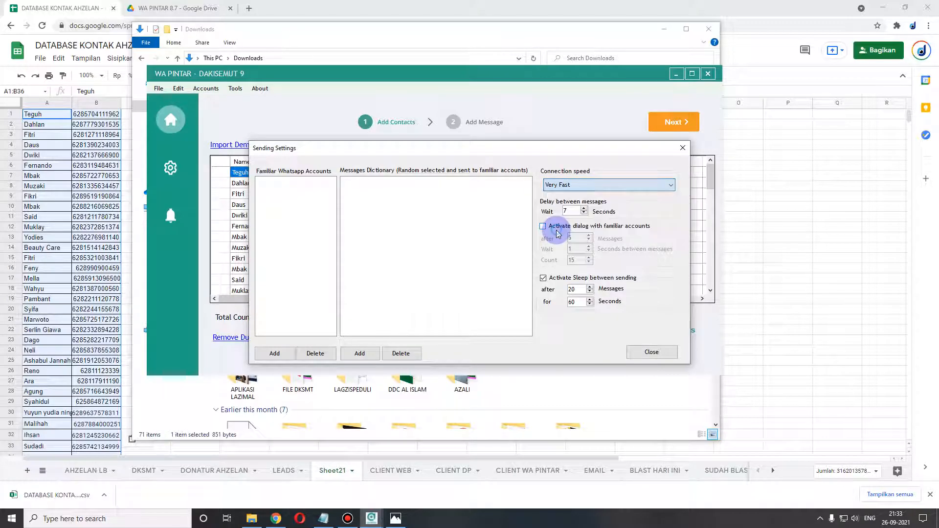
pyautogui.click(592, 188)
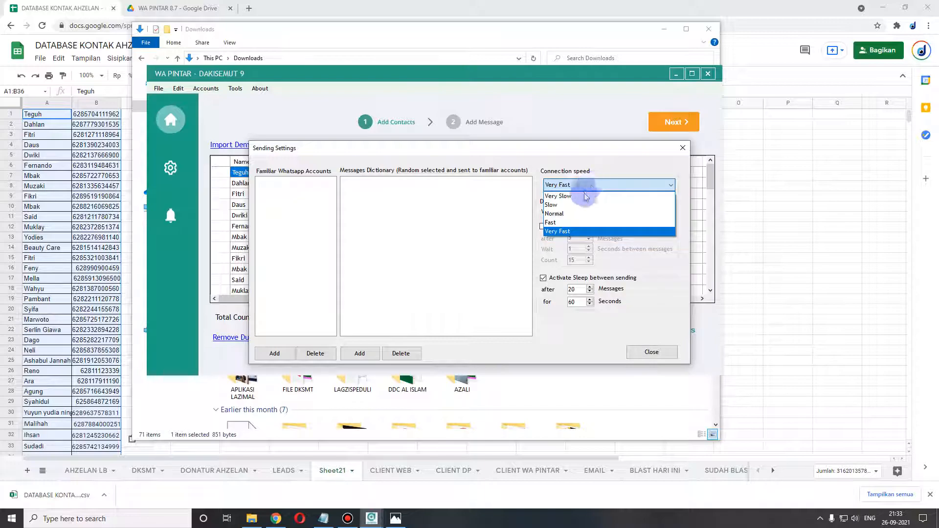
pyautogui.click(560, 223)
pyautogui.click(571, 213)
pyautogui.click(571, 210)
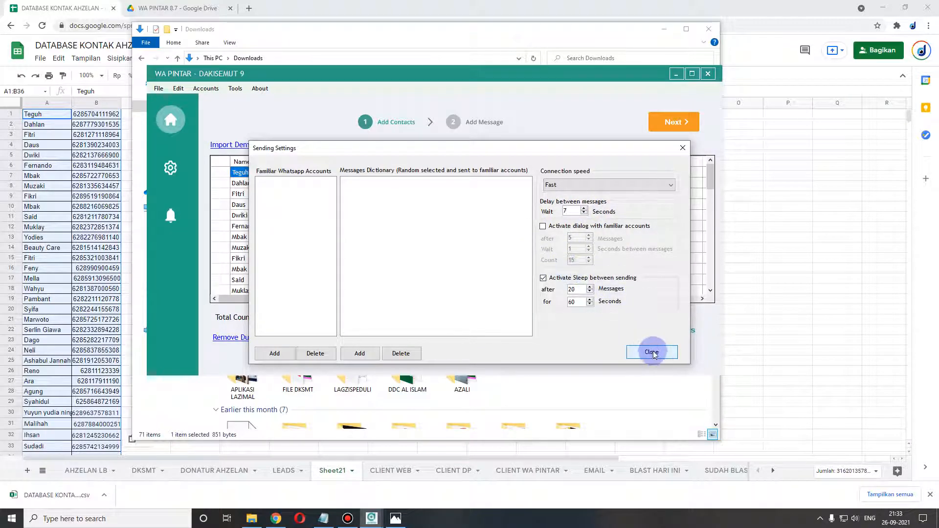
pyautogui.click(652, 352)
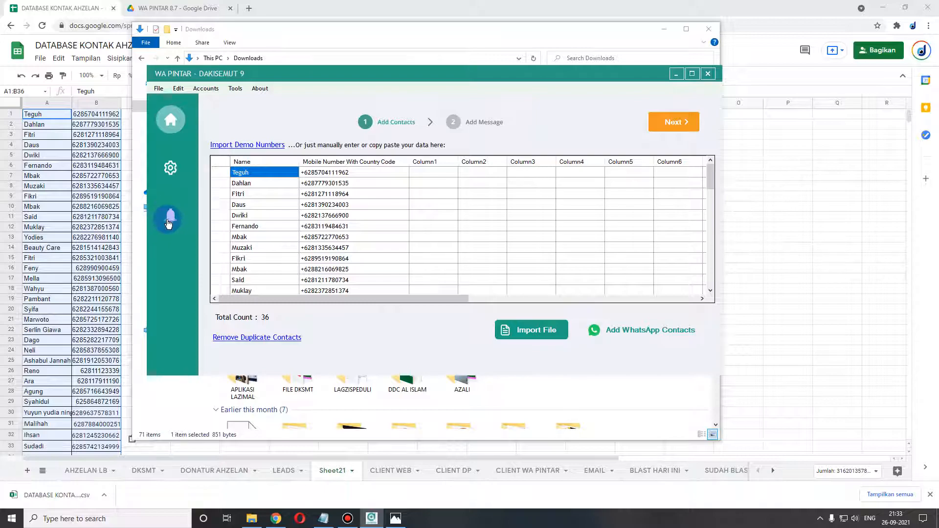
# - Read the app's notification message and dismiss it
pyautogui.click(170, 220)
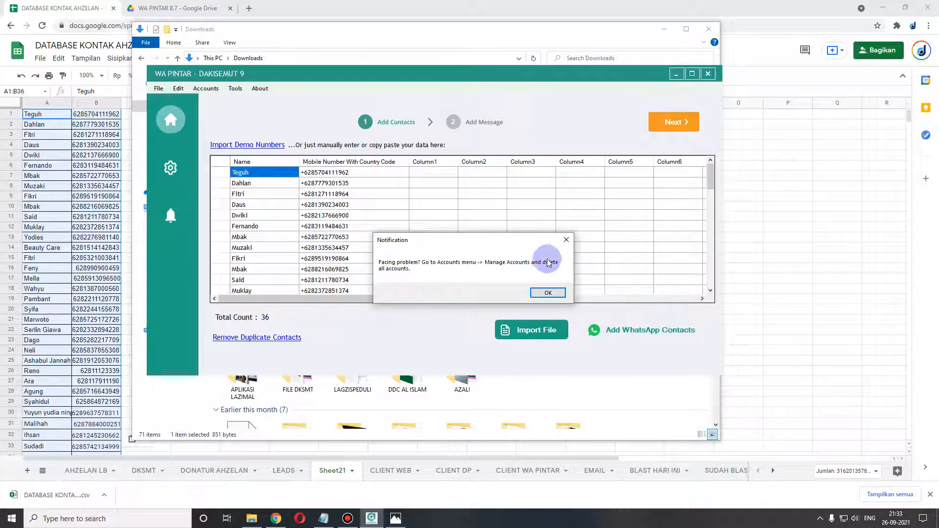
pyautogui.click(567, 241)
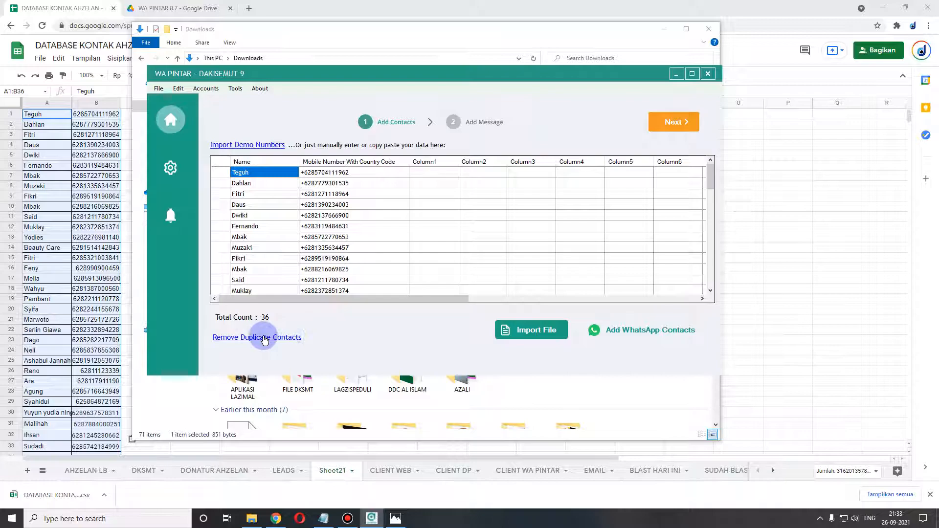
# - Move the Downloads window aside, return to WA PINTAR and remove duplicate contacts from the list
pyautogui.moveTo(386, 32); pyautogui.dragTo(270, 57)
pyautogui.click(374, 517)
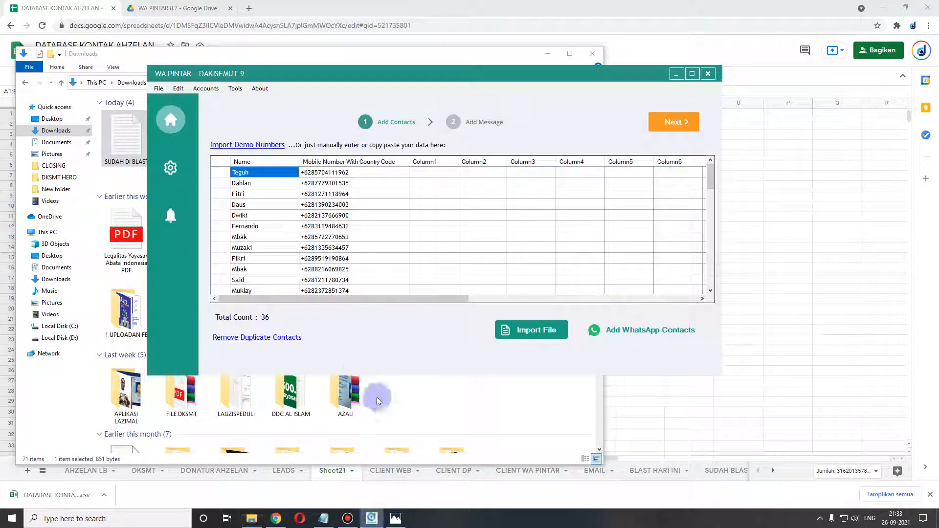
pyautogui.click(288, 338)
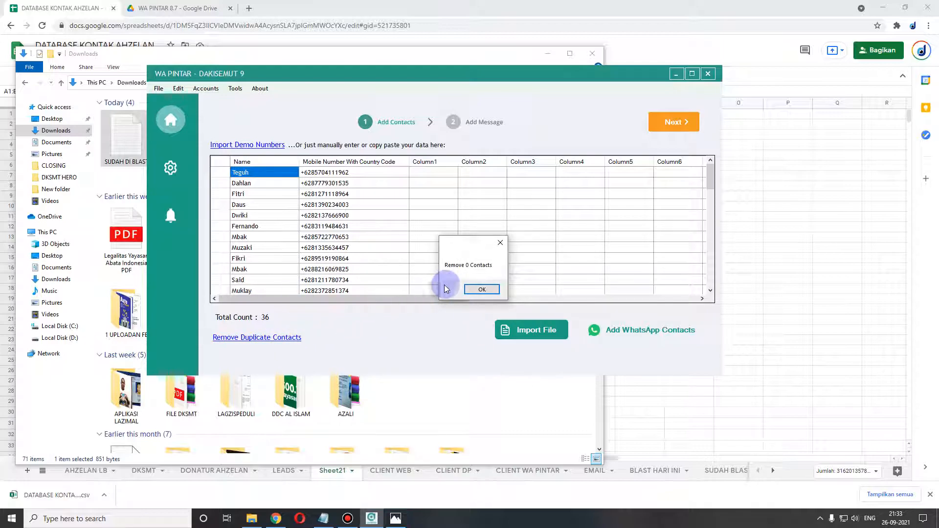
pyautogui.click(475, 288)
pyautogui.scroll(-3, 331, 235)
pyautogui.scroll(3, 325, 266)
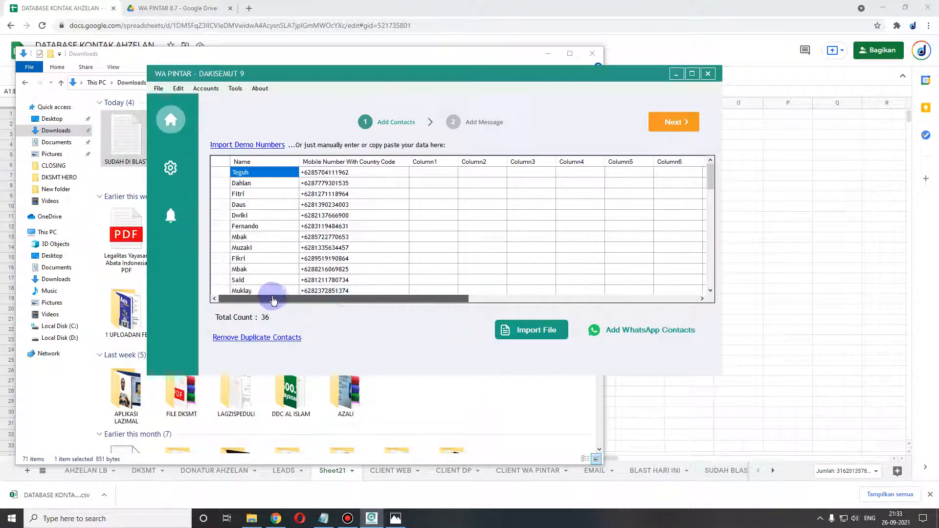
# - Edit the name cell of the first contact in the list to hold the contact's full name
pyautogui.click(178, 89)
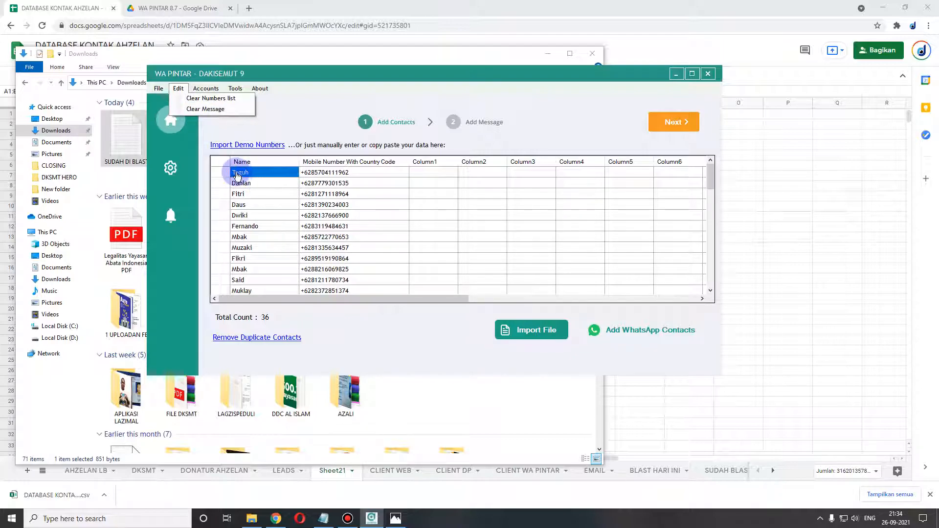
pyautogui.click(245, 173)
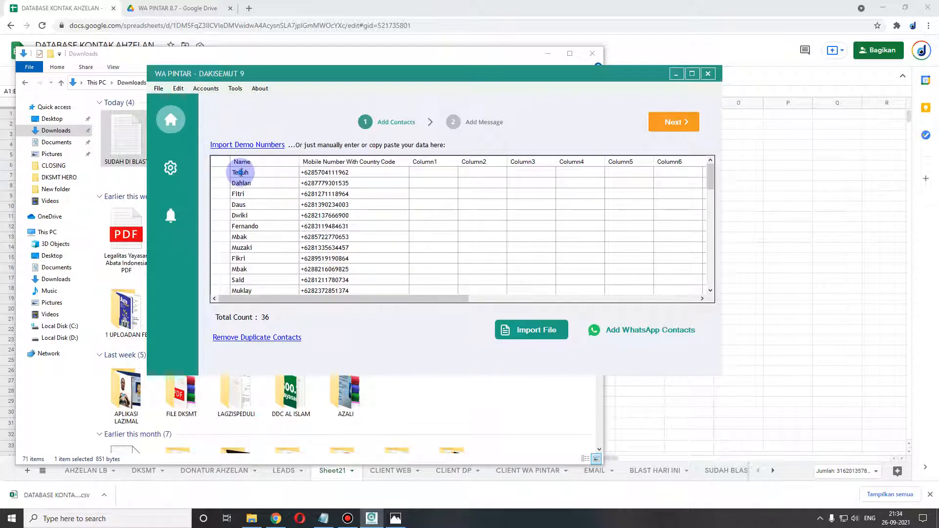
pyautogui.click(265, 177)
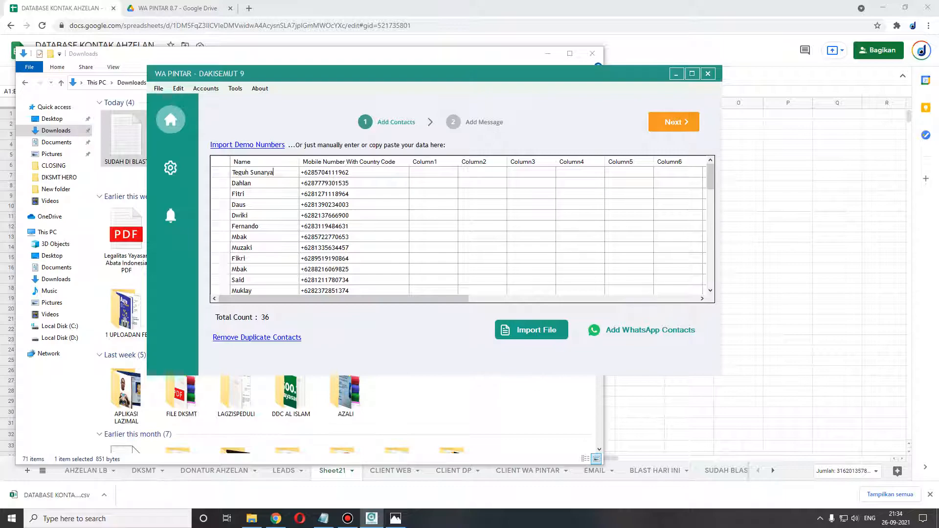
pyautogui.click(264, 183)
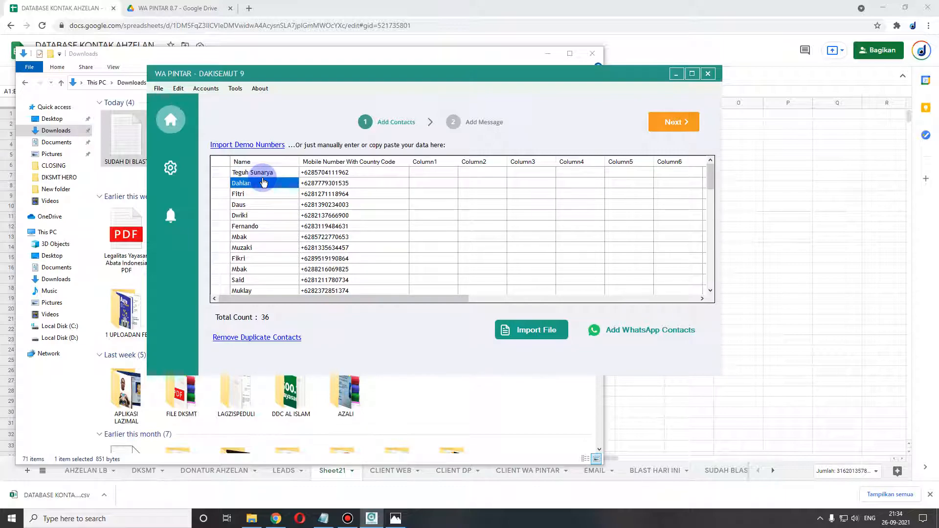
pyautogui.click(267, 174)
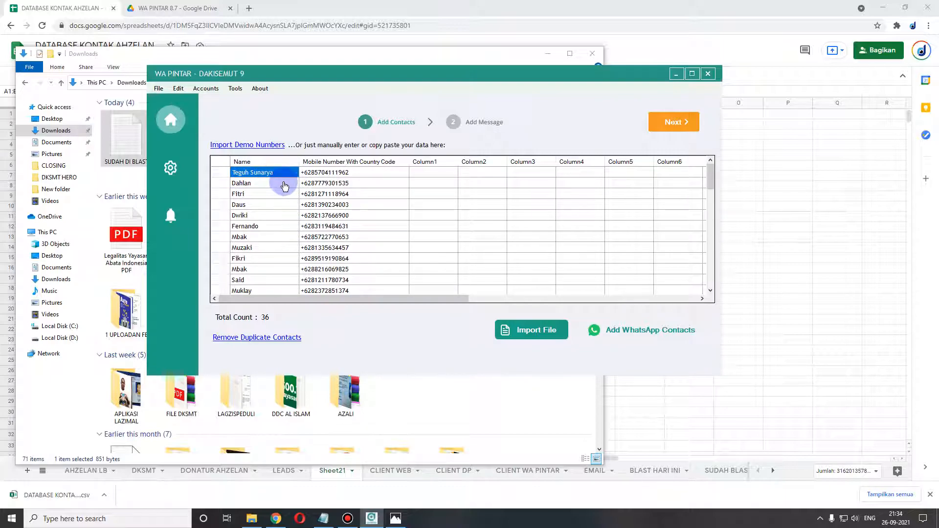
# - Enter ALAMAT as the Column1 value of the first contact
pyautogui.click(437, 173)
pyautogui.click(439, 173)
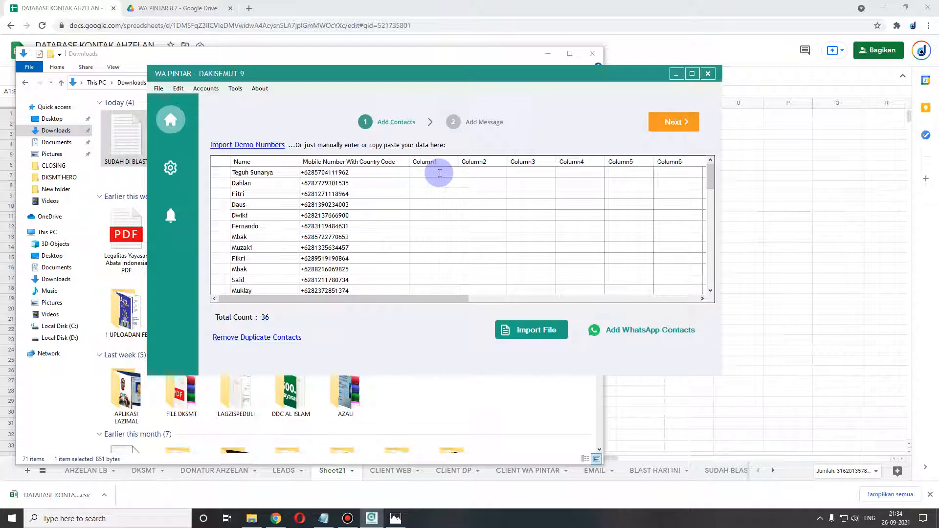
pyautogui.write('ALAMAT')
pyautogui.click(472, 173)
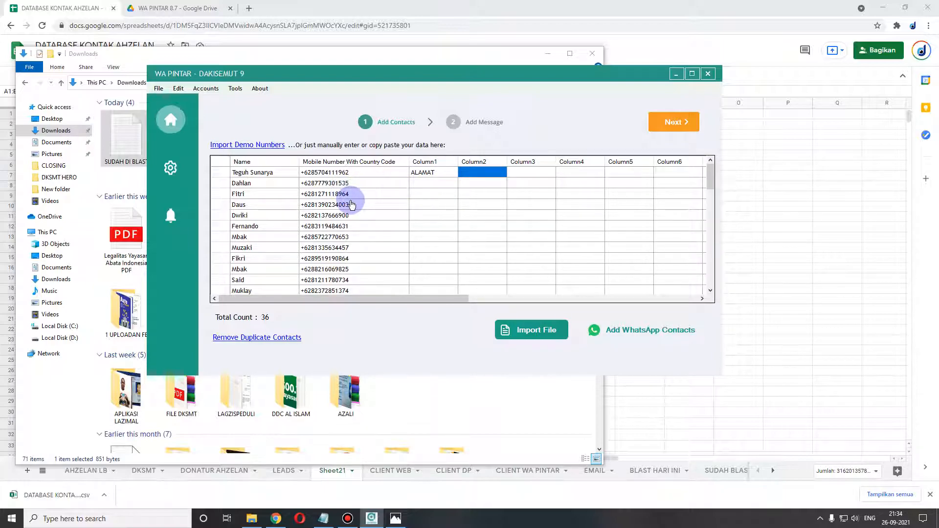
pyautogui.moveTo(373, 298); pyautogui.dragTo(289, 318)
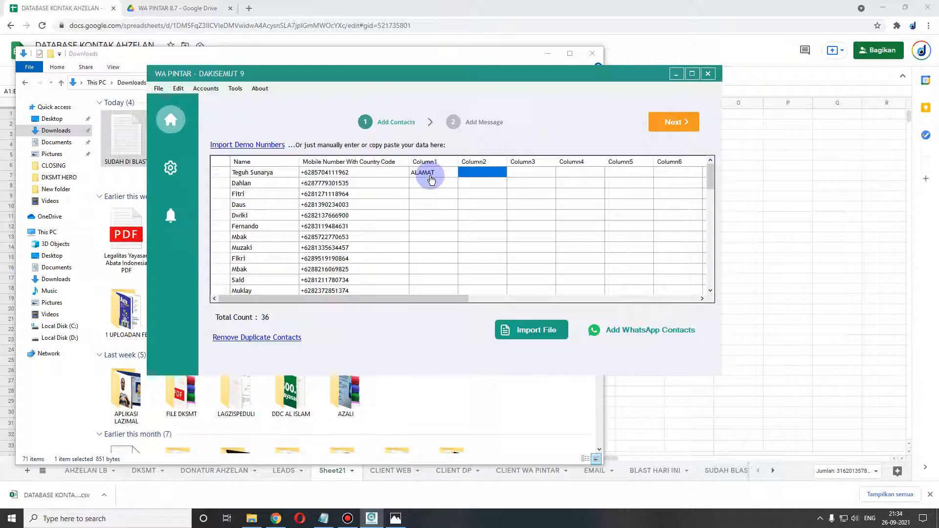
pyautogui.click(427, 174)
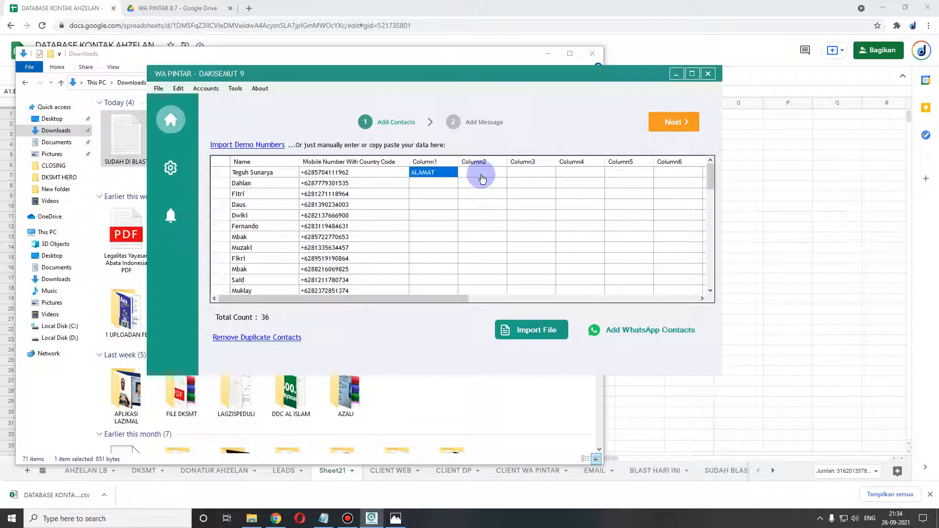
pyautogui.click(482, 176)
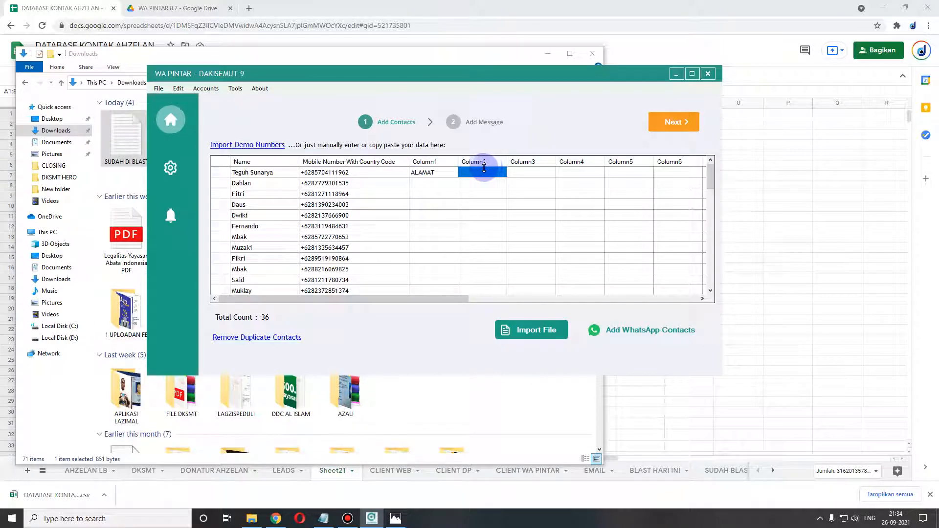
# - Review the managed WhatsApp accounts and the new account name prompt, and close both without adding an account
pyautogui.click(206, 88)
pyautogui.click(215, 100)
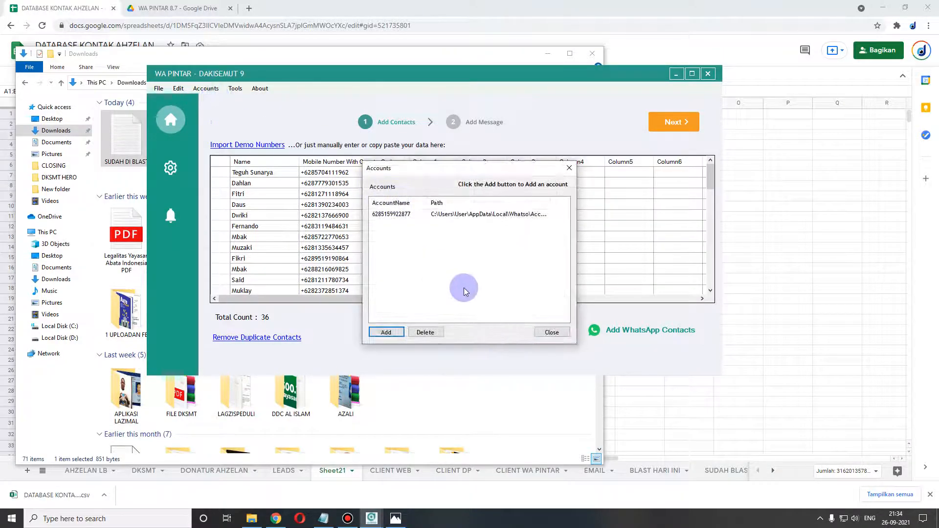
pyautogui.click(399, 218)
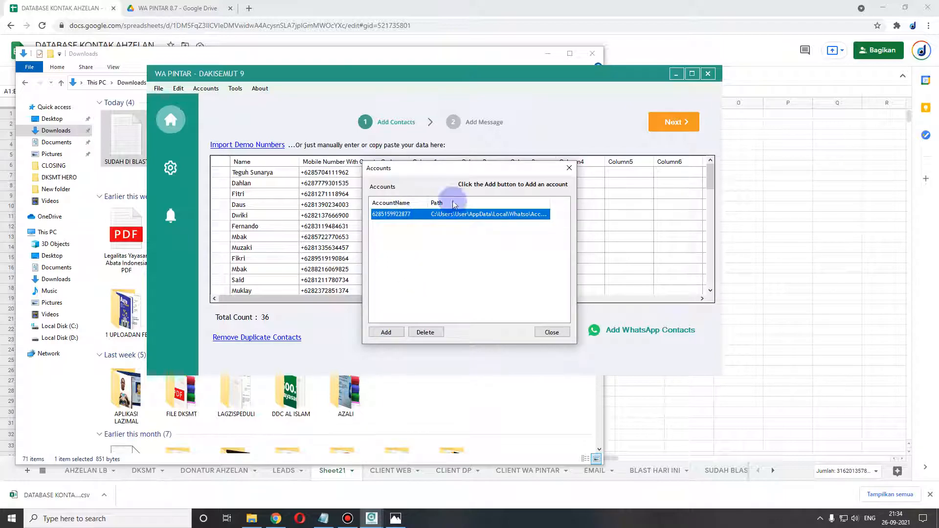
pyautogui.click(387, 335)
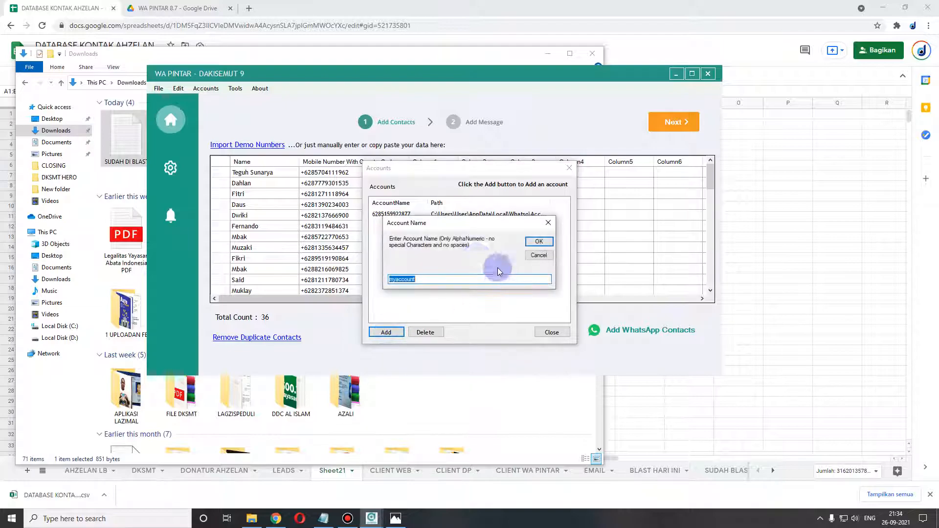
pyautogui.click(548, 221)
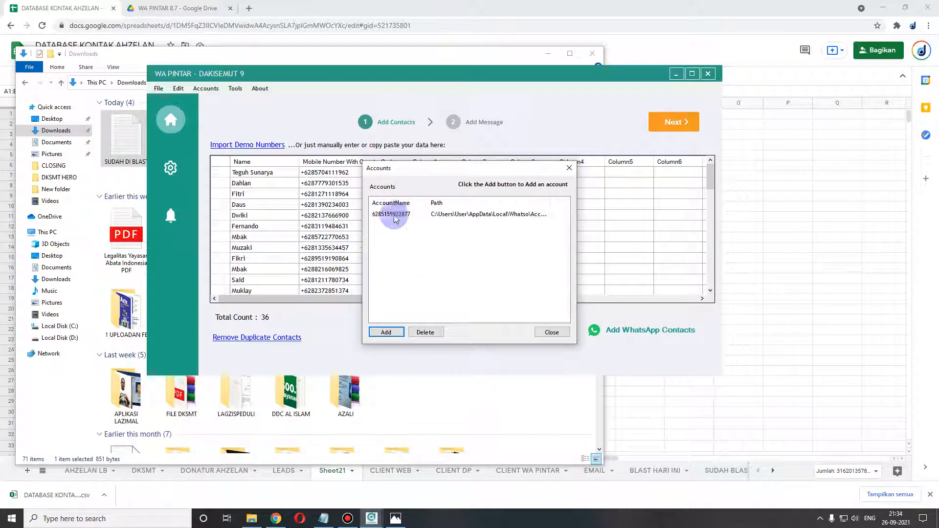
pyautogui.click(551, 332)
# - View the WhatsApp Filter tool for checking numbers and close it without filtering anything
pyautogui.click(235, 89)
pyautogui.click(232, 90)
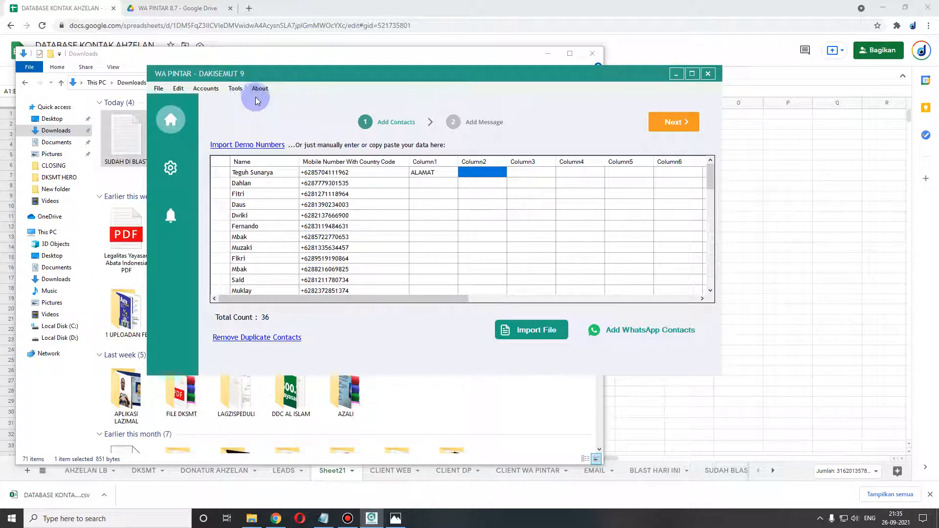
pyautogui.click(234, 88)
pyautogui.click(259, 100)
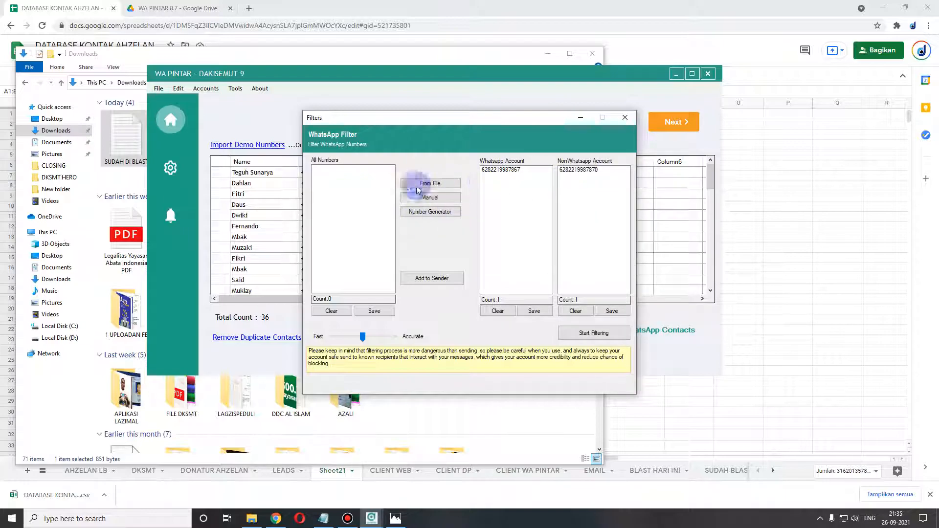
pyautogui.click(626, 121)
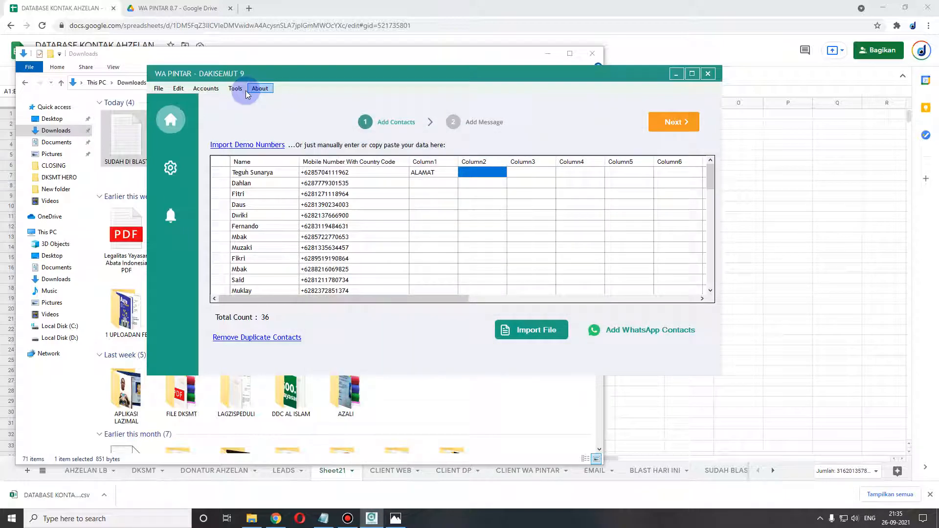
# - Look over the Sending Settings and the import-from-file dialog, closing both without changing or importing anything
pyautogui.click(235, 88)
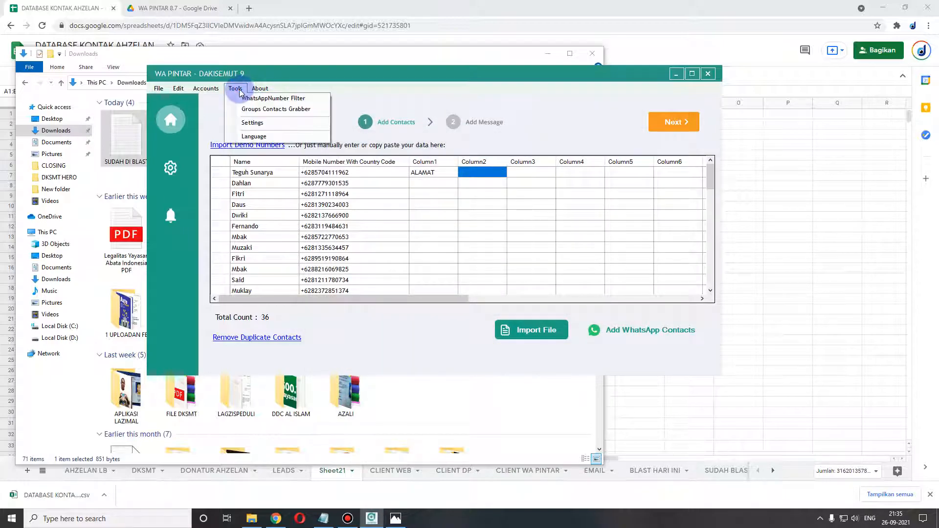
pyautogui.click(252, 123)
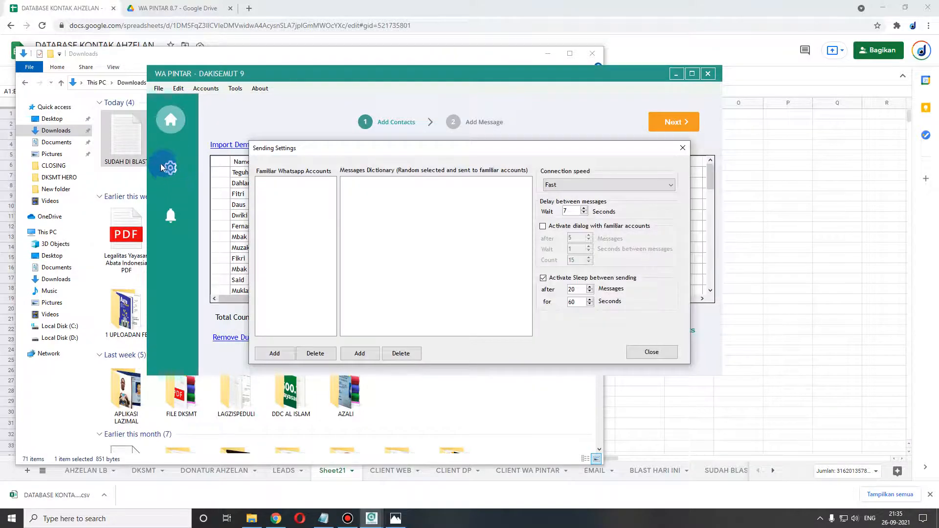
pyautogui.click(683, 148)
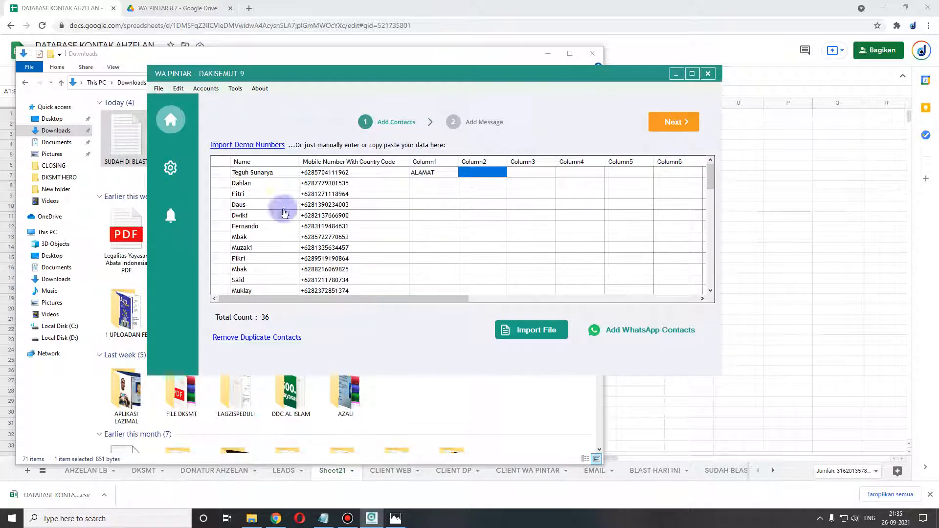
pyautogui.moveTo(342, 299); pyautogui.dragTo(299, 296)
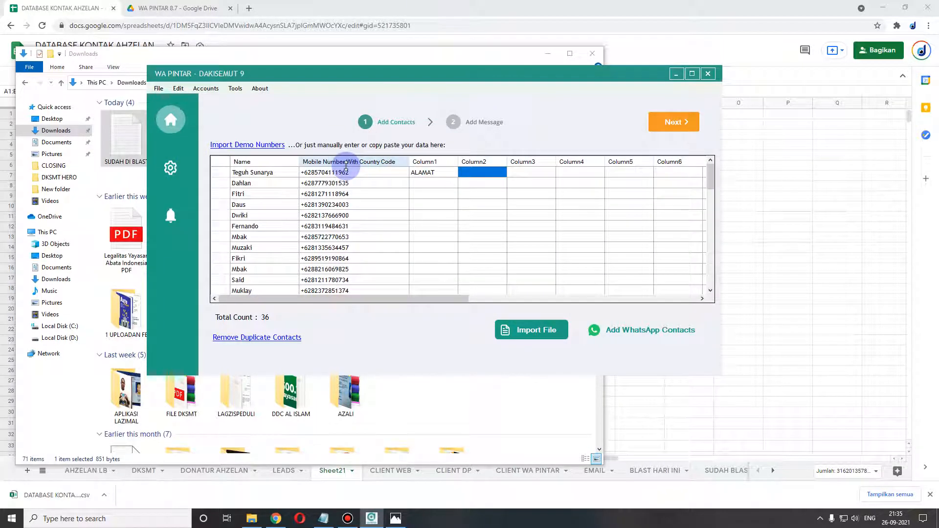
pyautogui.click(536, 331)
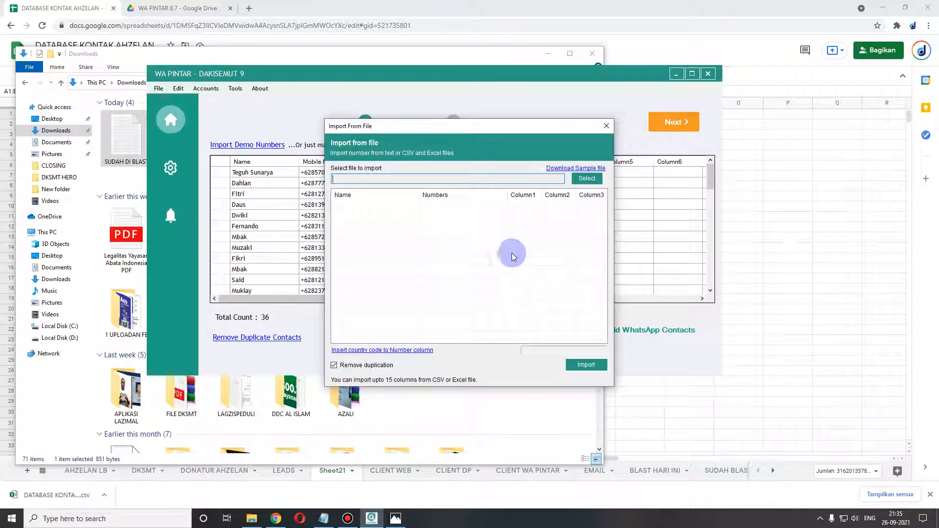
pyautogui.click(606, 127)
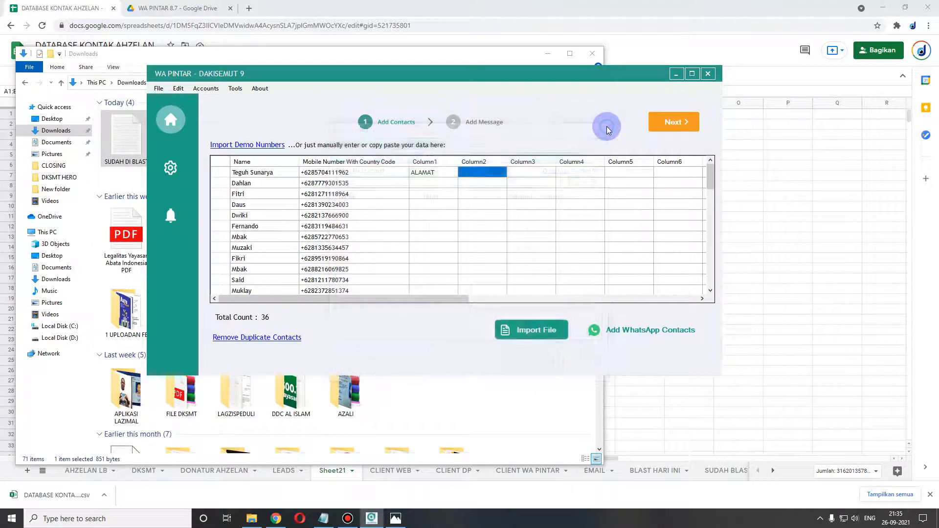
pyautogui.moveTo(516, 77); pyautogui.dragTo(552, 92)
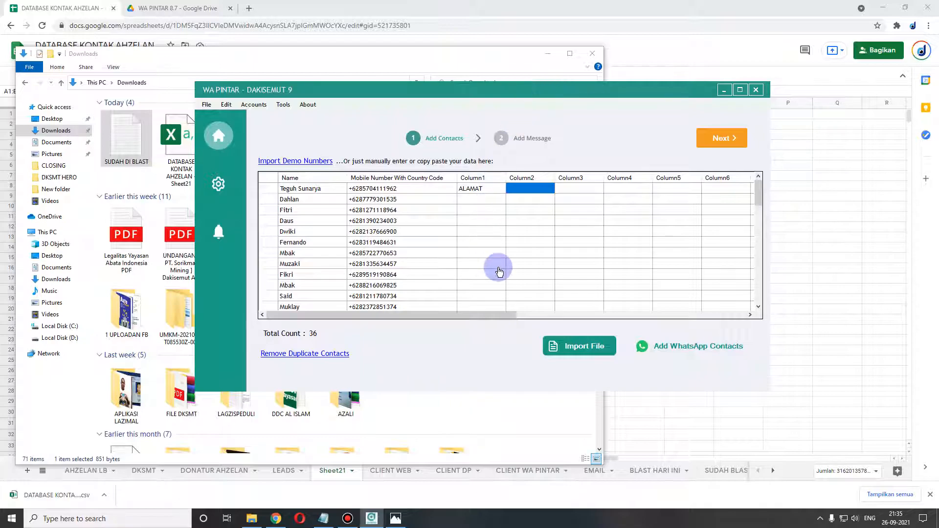
pyautogui.moveTo(474, 313); pyautogui.dragTo(454, 300)
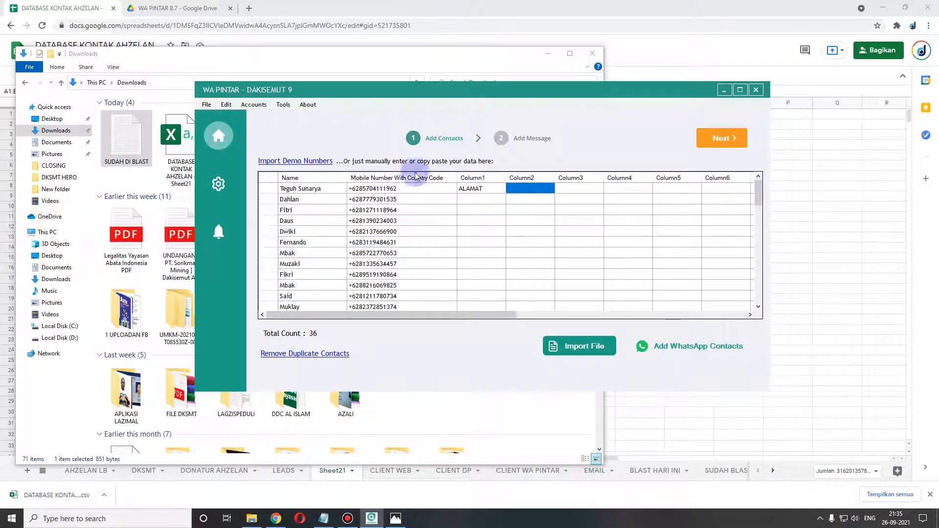
pyautogui.moveTo(431, 319)
pyautogui.mouseDown()
pyautogui.moveTo(430, 310)
pyautogui.moveTo(413, 314)
pyautogui.mouseUp()
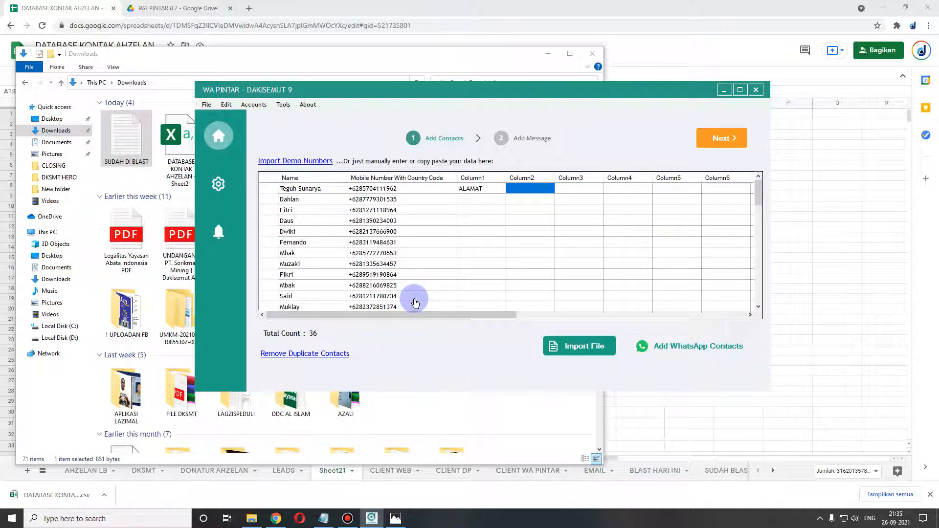
pyautogui.moveTo(478, 314); pyautogui.dragTo(413, 318)
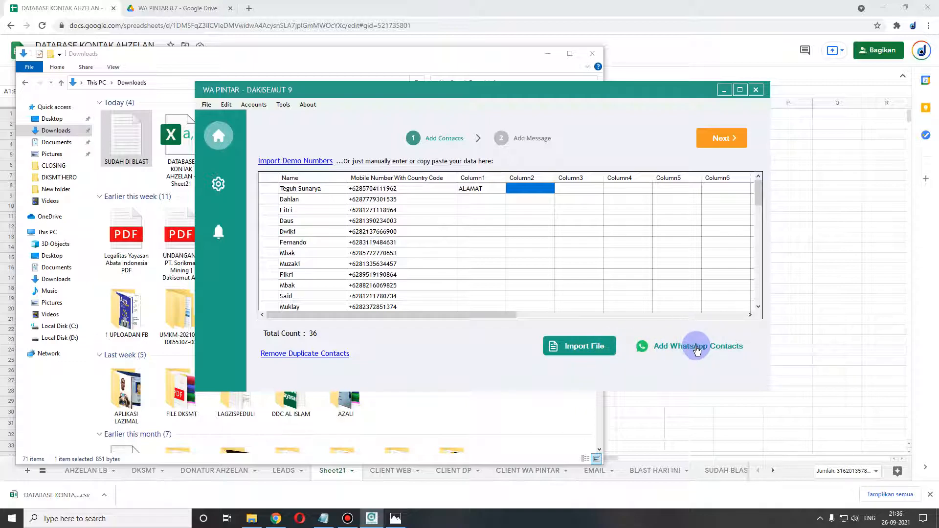
# - Clear the numbers list, refill it with the WhatsApp contacts, and continue to the message stage with the country code confirmed
pyautogui.click(207, 107)
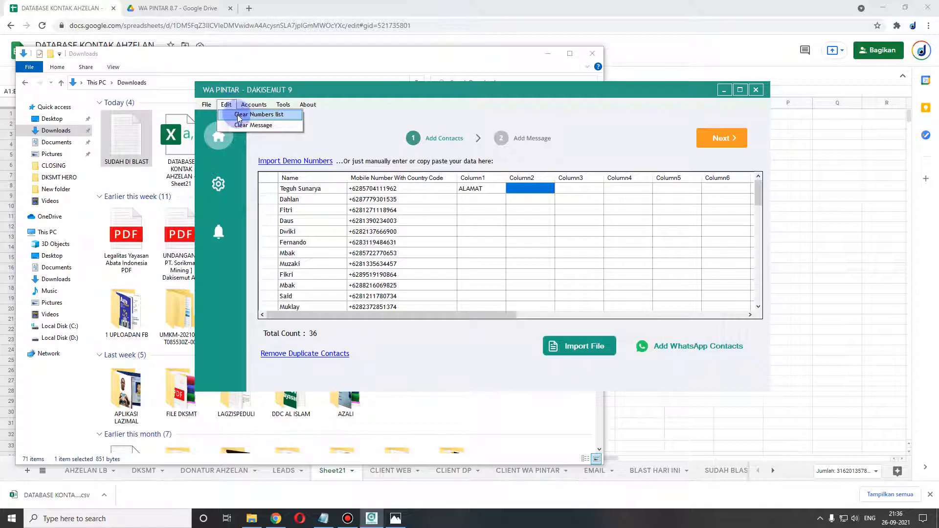
pyautogui.click(240, 116)
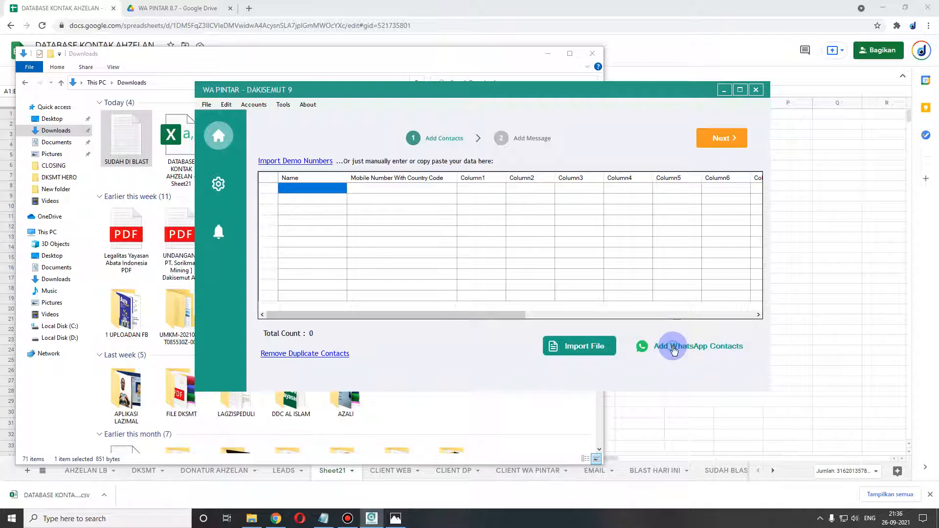
pyautogui.click(674, 347)
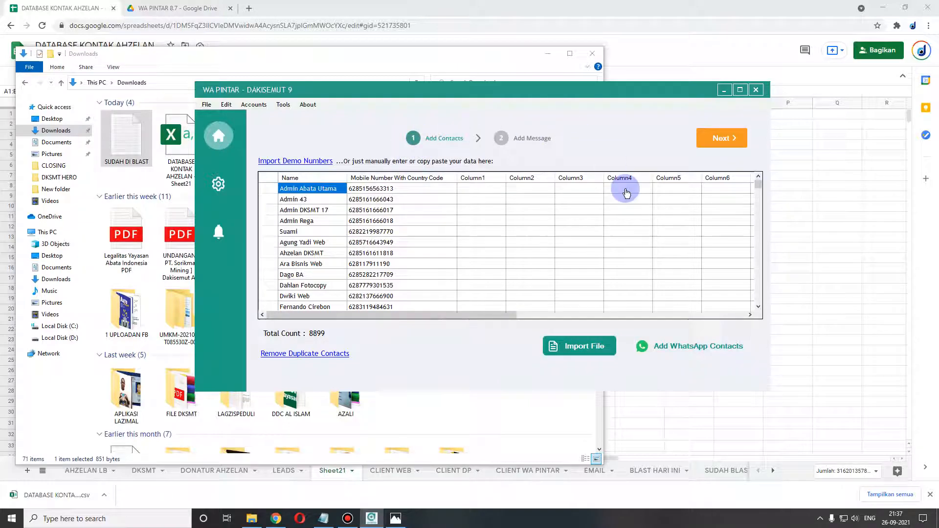
pyautogui.click(730, 140)
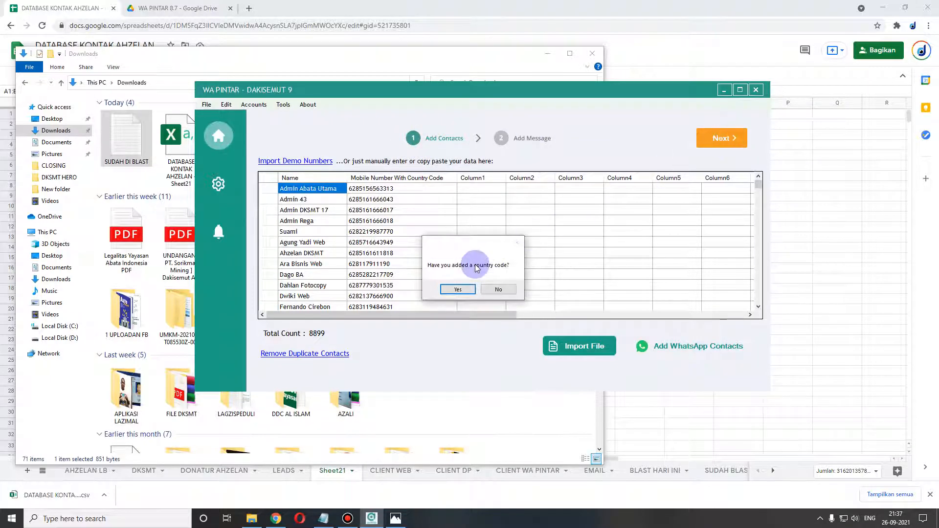
pyautogui.click(458, 290)
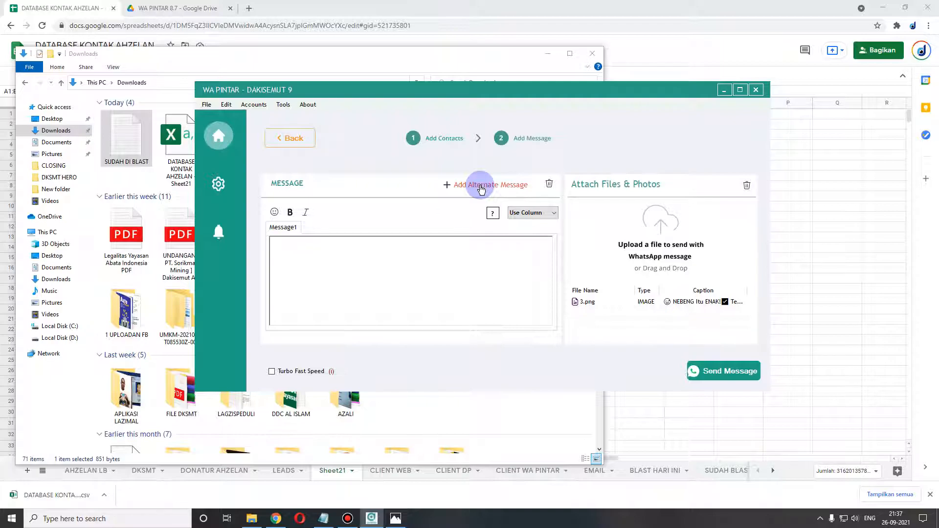
# - Write three alternate messages: "Hallo kakak" as Message 1, "Hallo mas" as Message 2 and "Hallo ibu/bpk" as Message 3
pyautogui.click(480, 188)
pyautogui.click(282, 228)
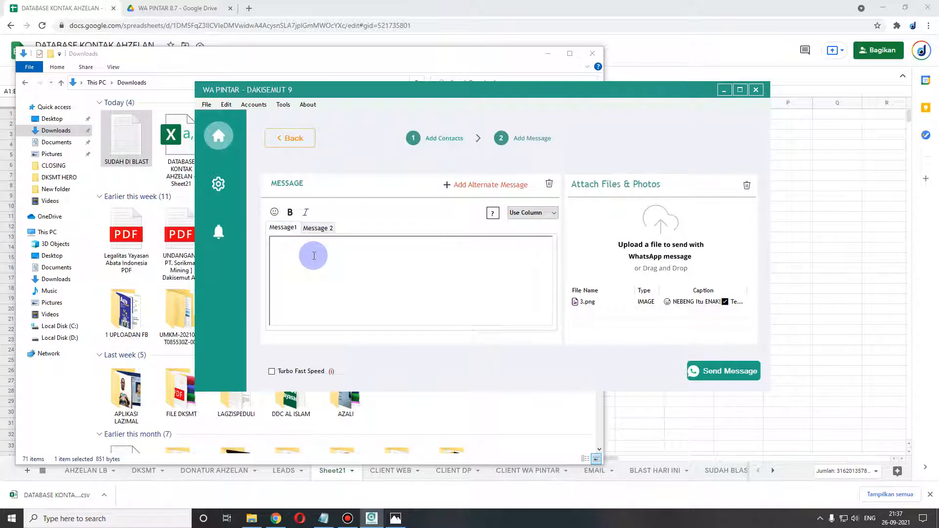
pyautogui.write('Hallo kakak')
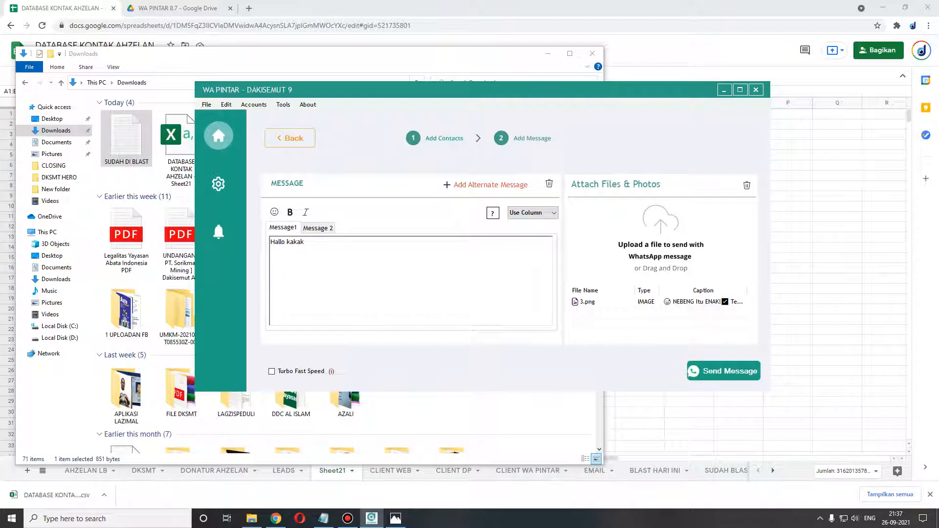
pyautogui.click(318, 228)
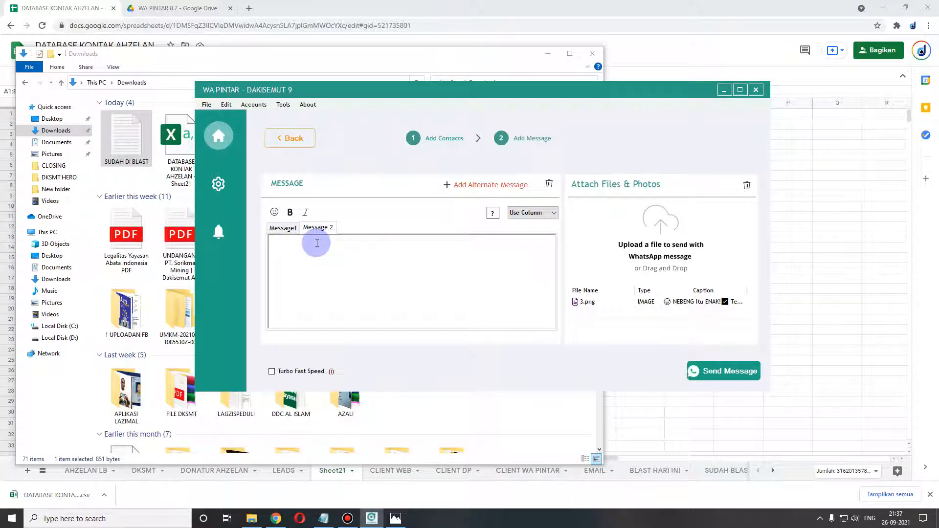
pyautogui.write('Hallo mas')
pyautogui.click(464, 186)
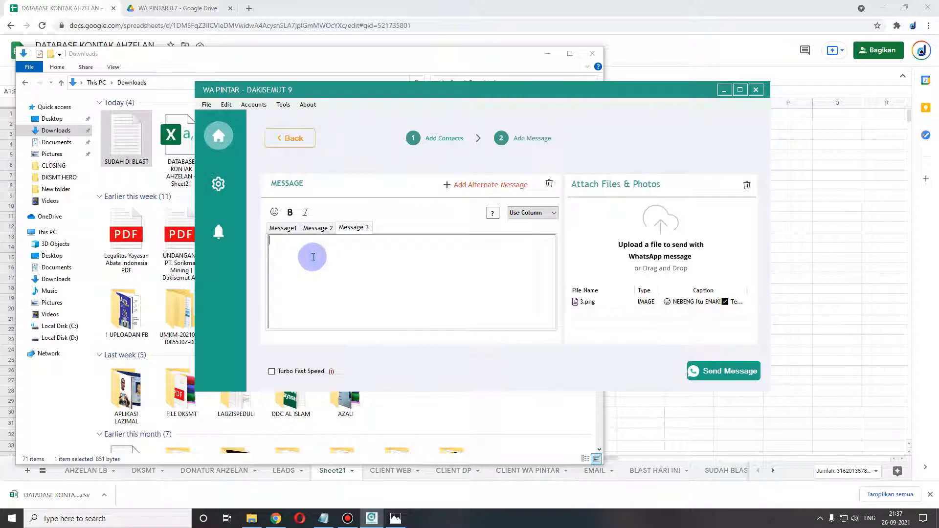
pyautogui.write('Hallo ibu/bpk')
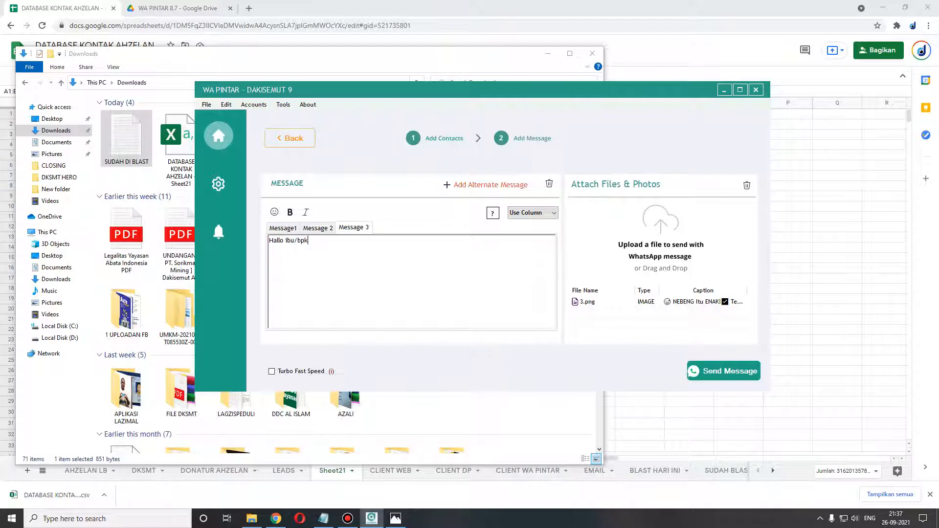
# - Review the texts of the three alternate messages one after another
pyautogui.click(297, 226)
pyautogui.click(316, 230)
pyautogui.click(351, 227)
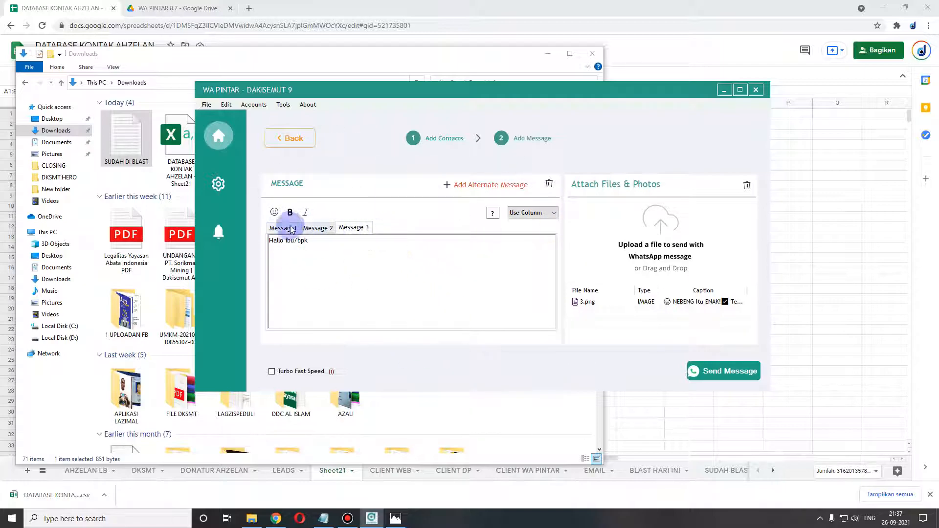
pyautogui.click(306, 229)
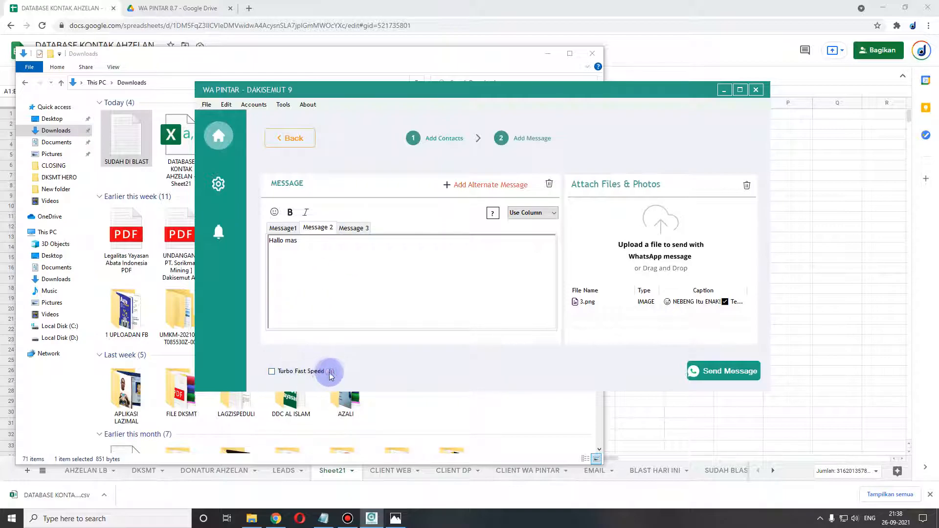
# - Read the Turbo Fast Speed hint, try the mode and switch it off again
pyautogui.moveTo(335, 374)
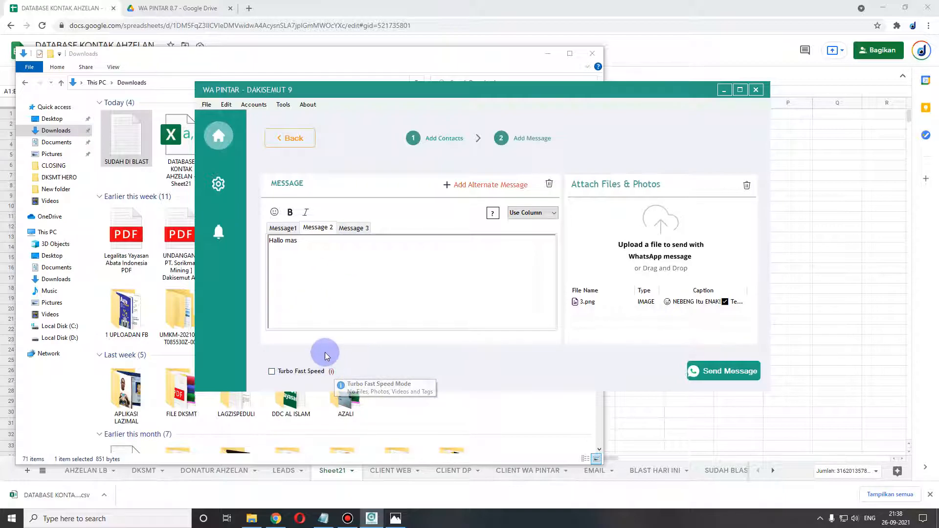
pyautogui.click(271, 372)
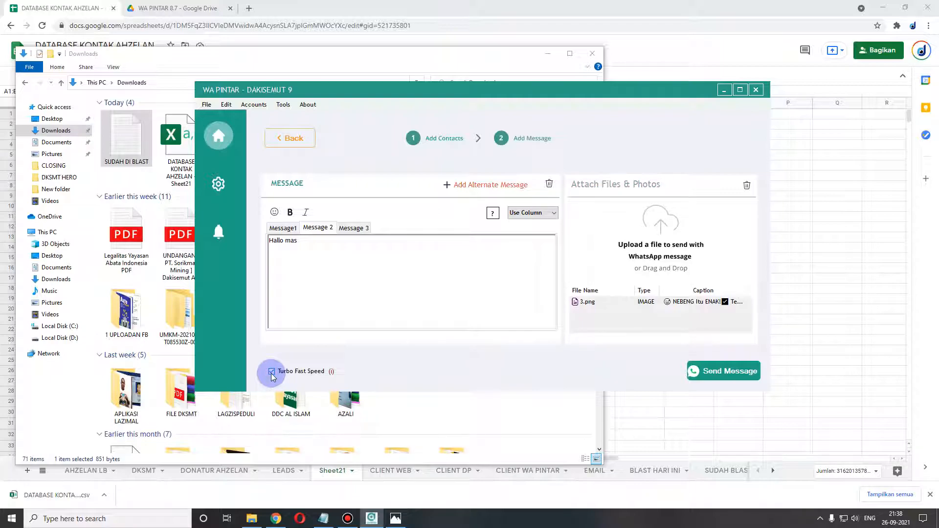
pyautogui.click(271, 373)
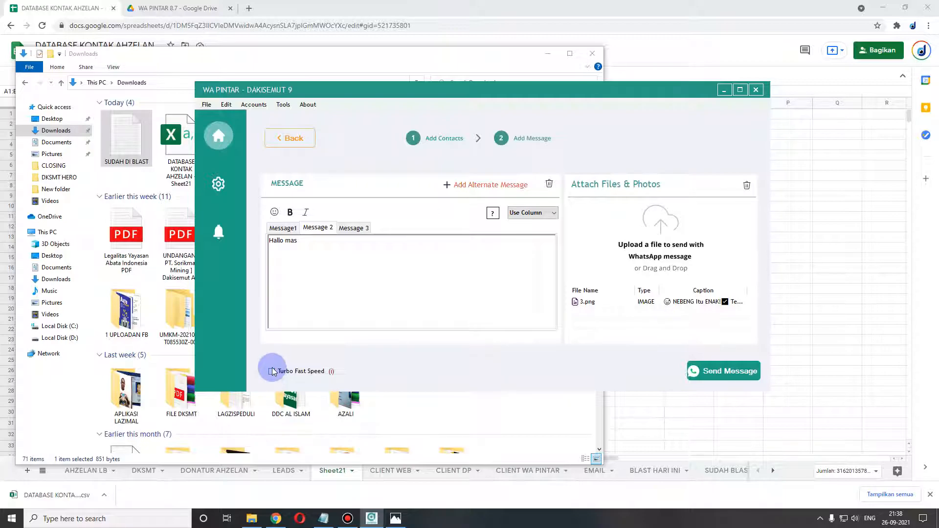
# - Return to Message 1 and examine which column placeholders are available and how they relate to the contact list's columns
pyautogui.click(289, 228)
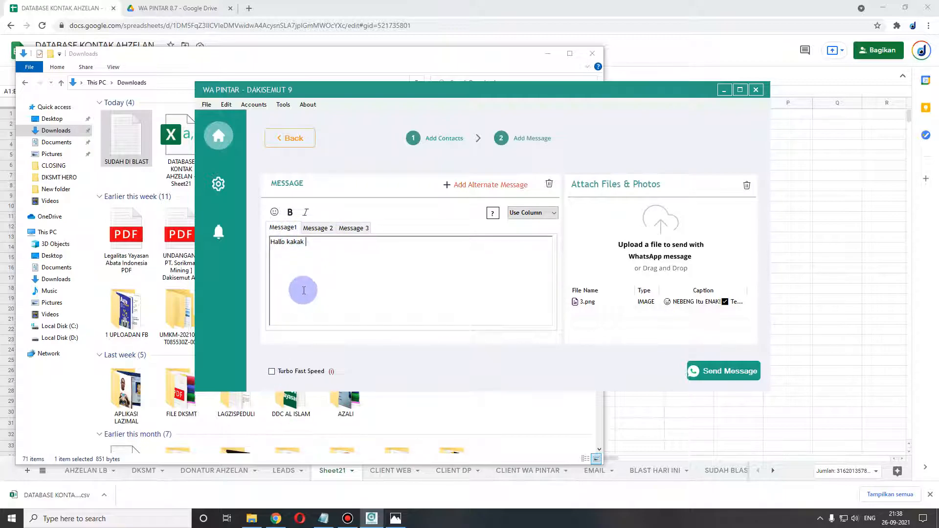
pyautogui.moveTo(332, 375)
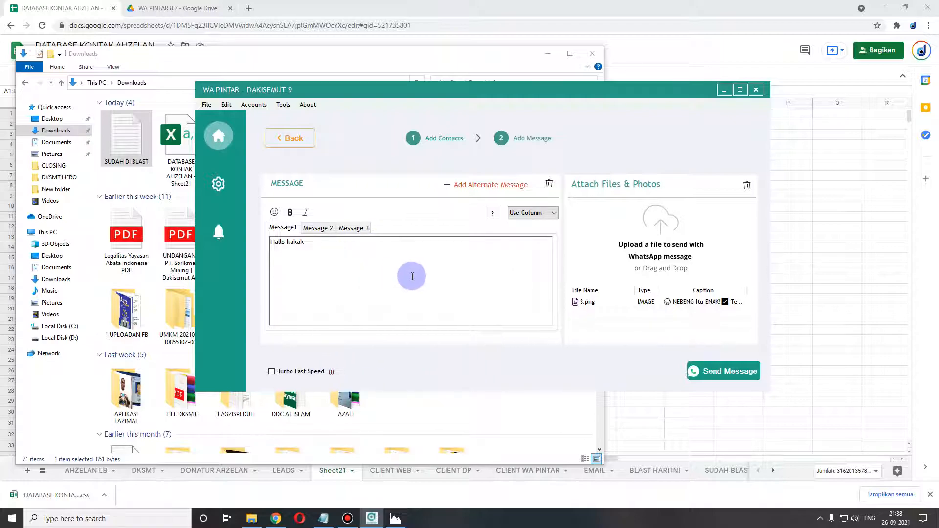
pyautogui.click(531, 216)
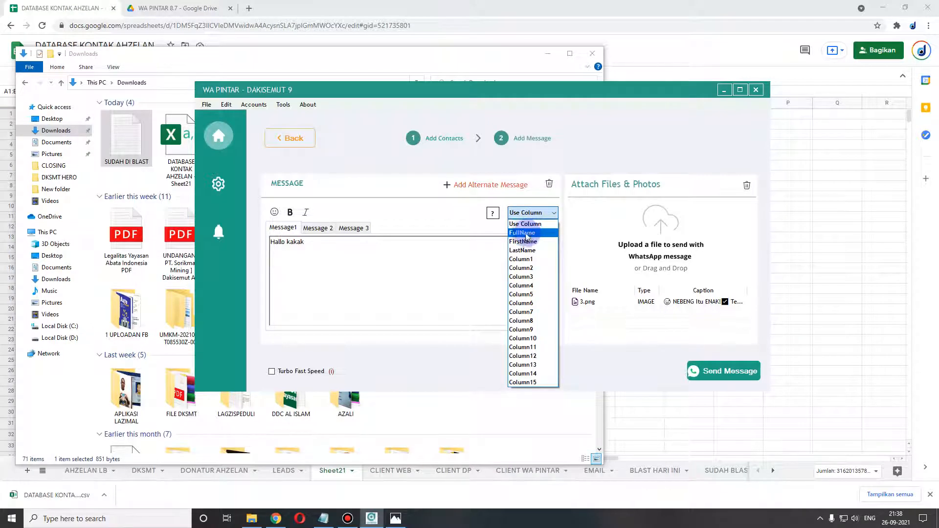
pyautogui.click(388, 252)
pyautogui.click(416, 138)
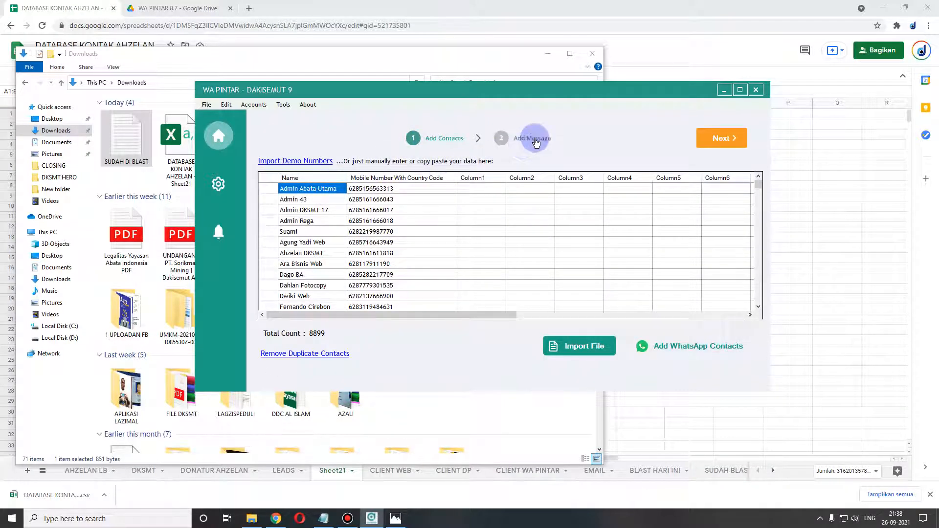
pyautogui.click(536, 143)
pyautogui.click(449, 282)
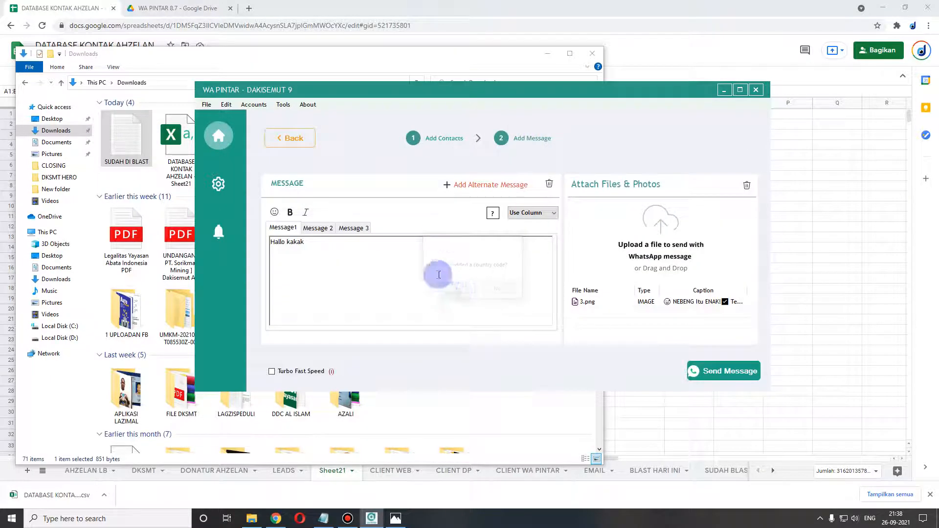
# - Add the Column1 placeholder after "Hallo kakak" in Message 1 and insert the FullName placeholder in front of it
pyautogui.click(526, 212)
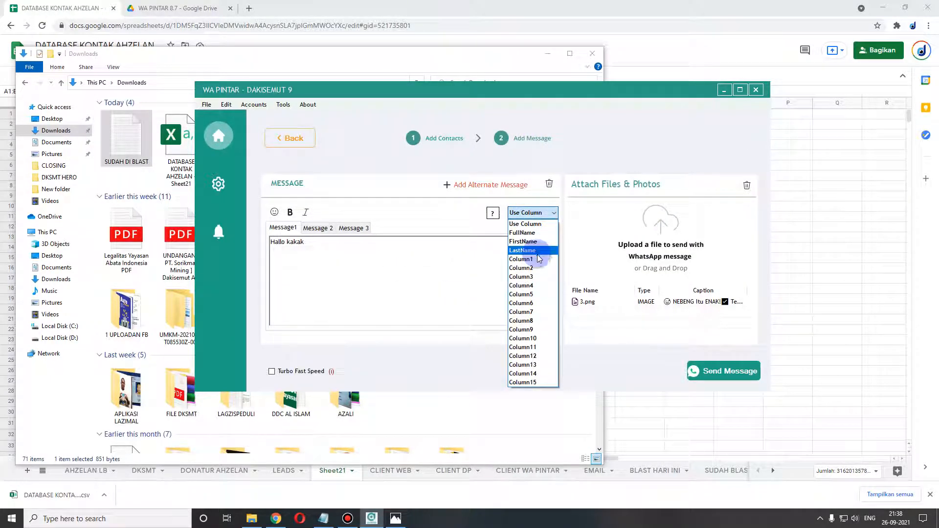
pyautogui.click(522, 259)
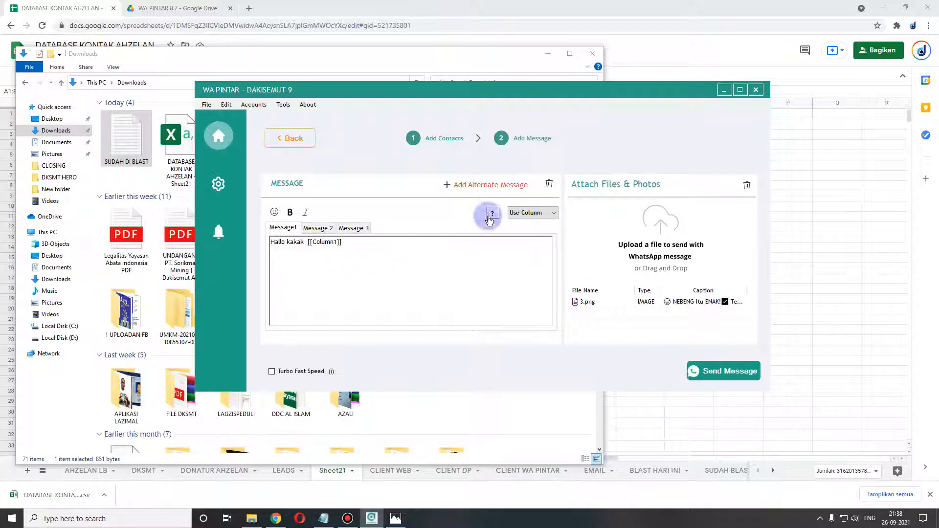
pyautogui.click(304, 242)
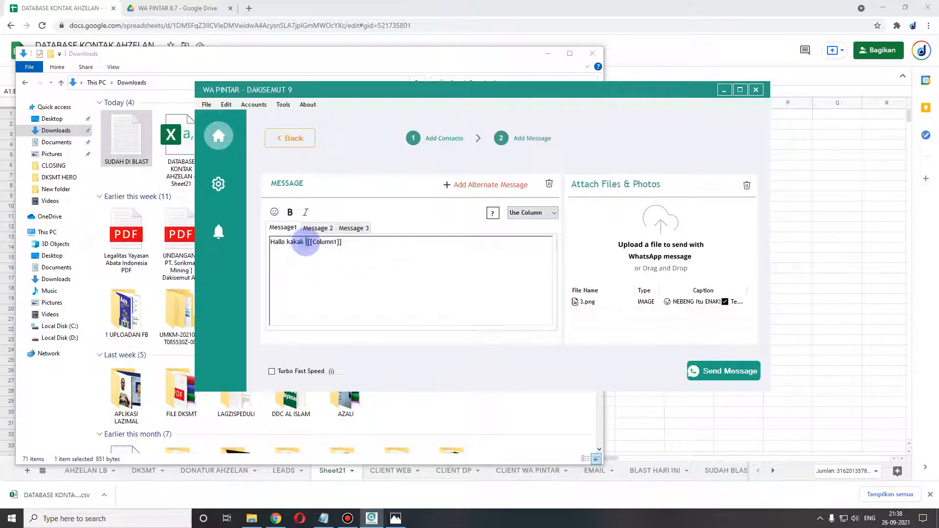
pyautogui.click(531, 213)
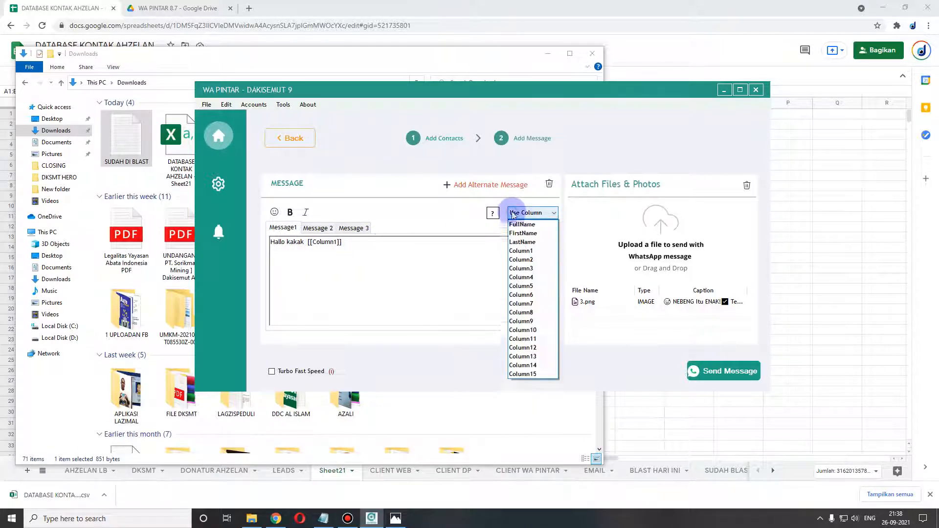
pyautogui.click(535, 234)
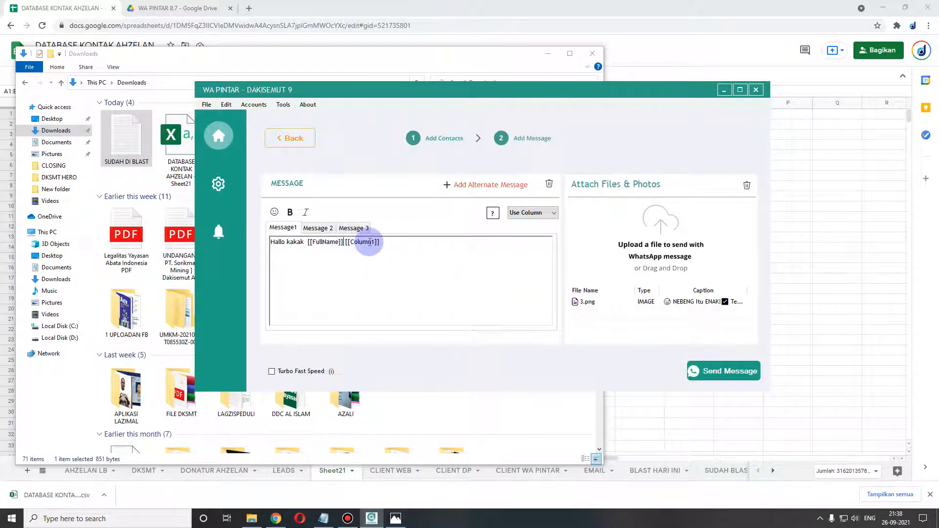
# - Insert the line "Pesanan ini akan diantar ke" between the FullName and Column1 placeholders in Message 1 and check the contact list's columns
pyautogui.press('Return')
pyautogui.press('Return')
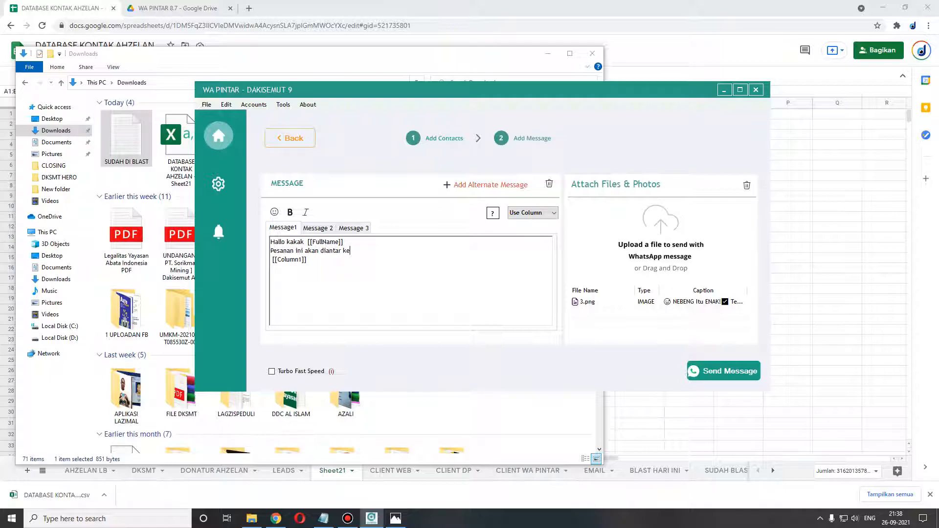
pyautogui.click(441, 140)
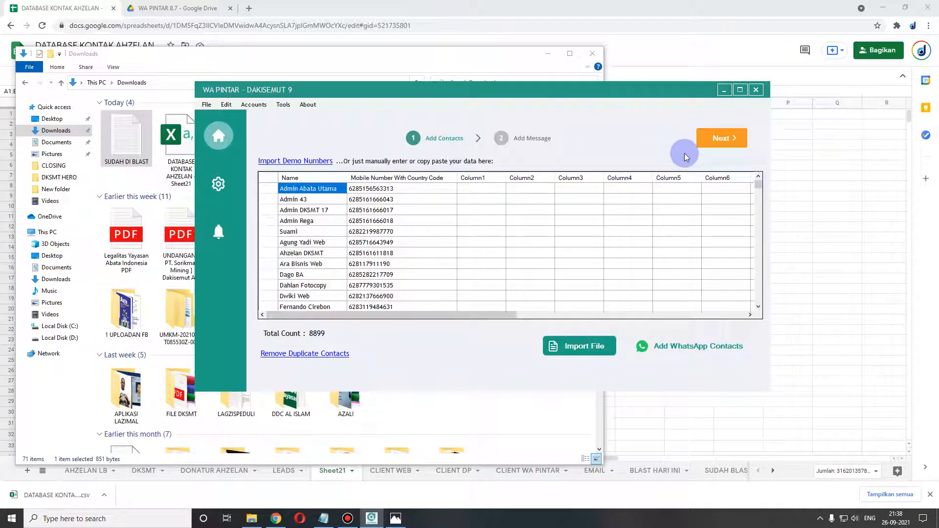
pyautogui.click(519, 138)
pyautogui.click(459, 288)
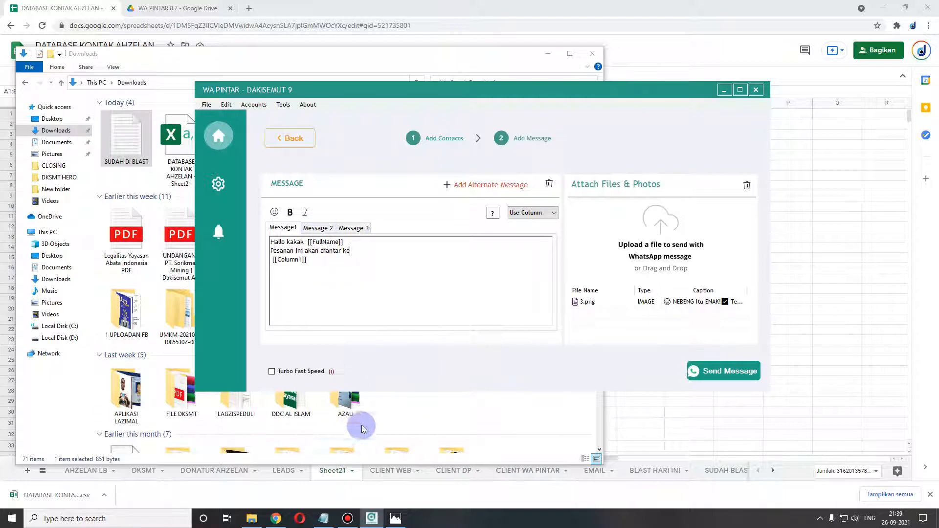
pyautogui.click(348, 519)
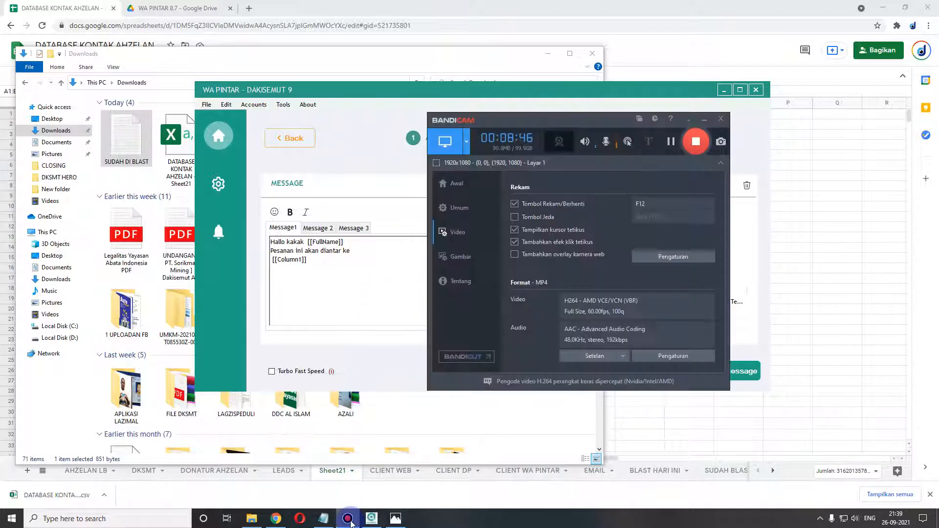
pyautogui.click(344, 267)
pyautogui.click(386, 248)
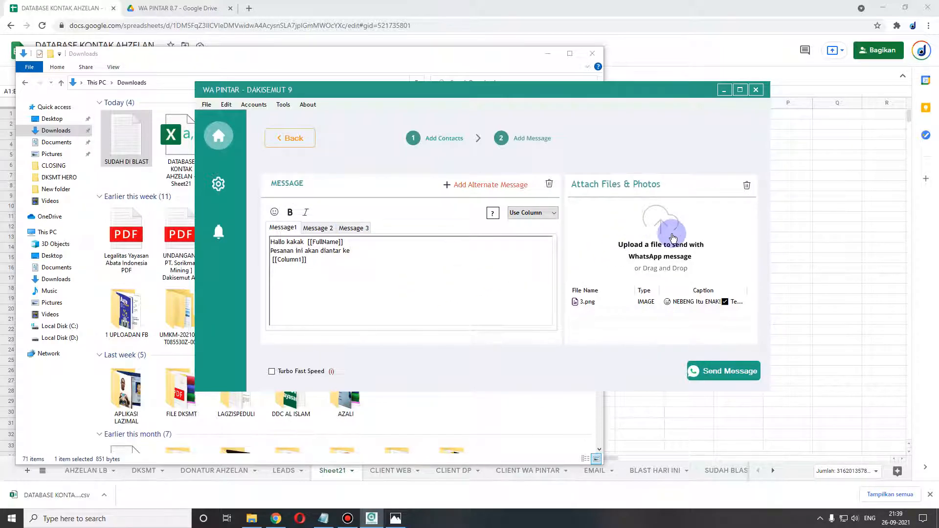
# - Examine which PDF, spreadsheet and video files in the Downloads folder can be attached, without attaching any
pyautogui.click(668, 234)
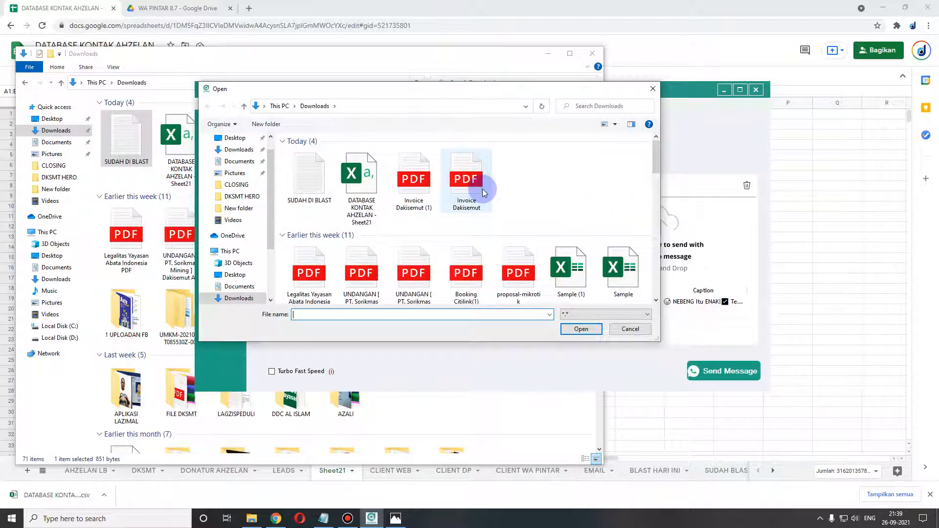
pyautogui.scroll(-2, 460, 191)
pyautogui.scroll(-2, 446, 192)
pyautogui.scroll(5, 447, 195)
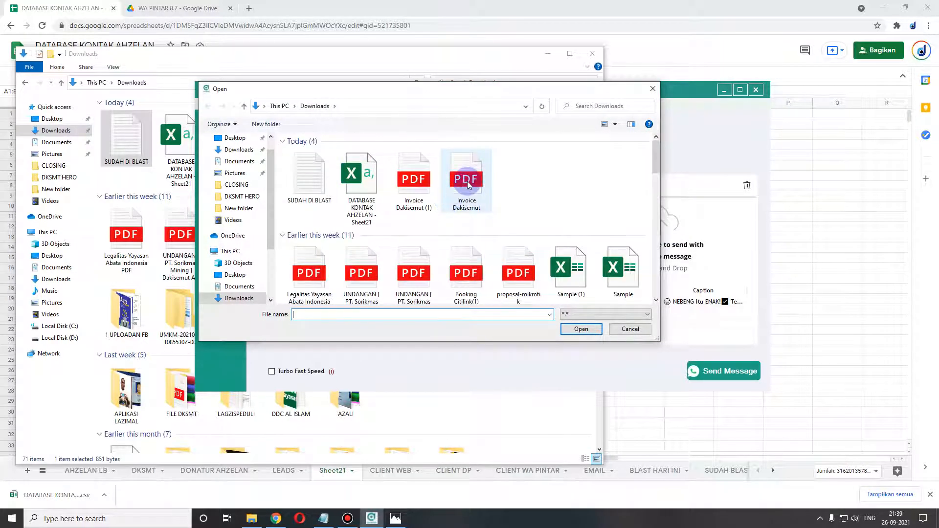
pyautogui.click(414, 182)
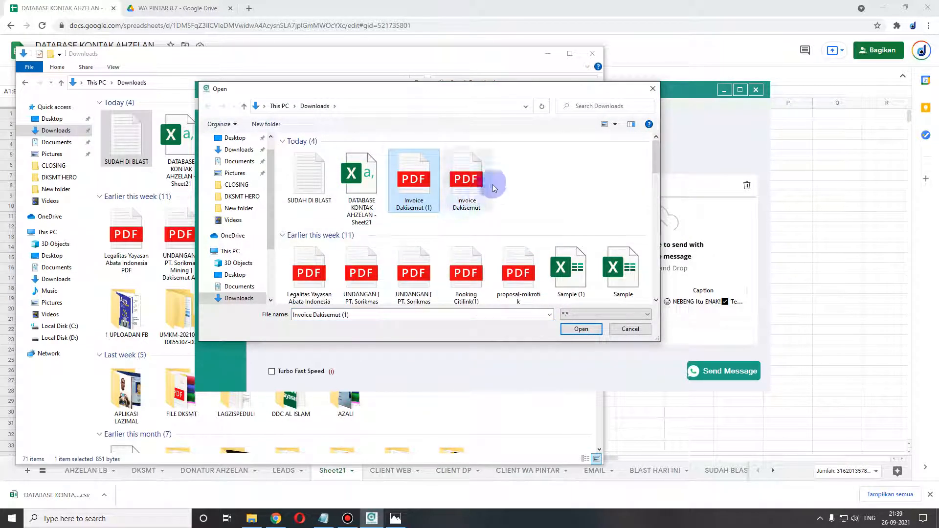
pyautogui.click(362, 206)
pyautogui.scroll(-10, 362, 206)
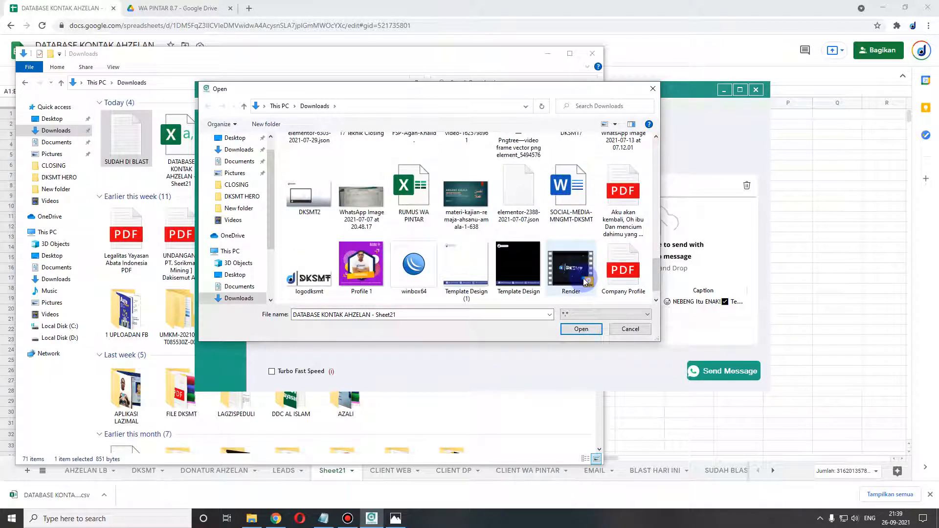
pyautogui.click(585, 282)
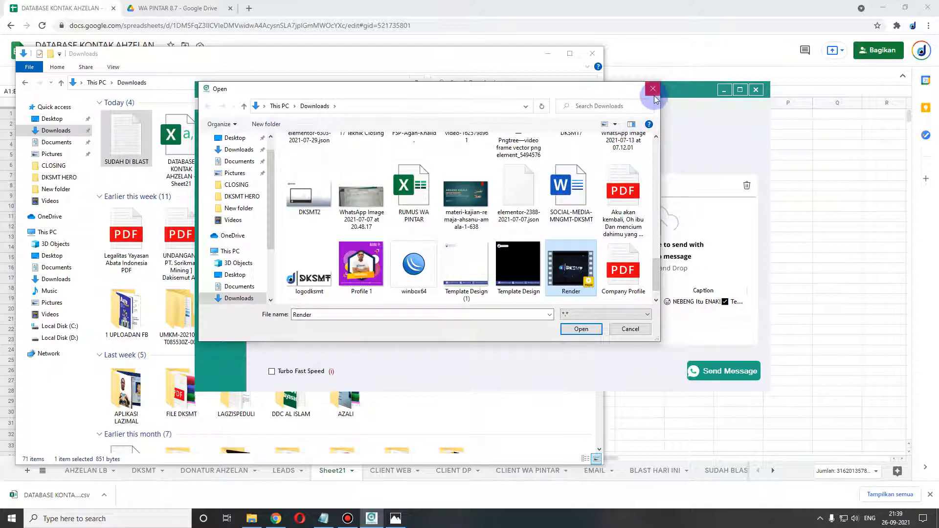
pyautogui.click(656, 95)
pyautogui.moveTo(562, 96); pyautogui.dragTo(561, 79)
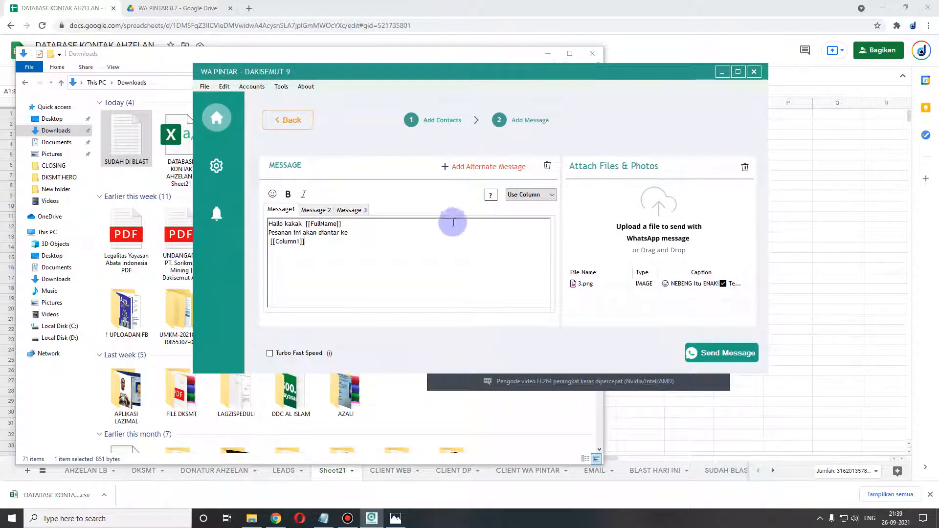
pyautogui.moveTo(300, 242); pyautogui.dragTo(358, 258)
pyautogui.click(363, 252)
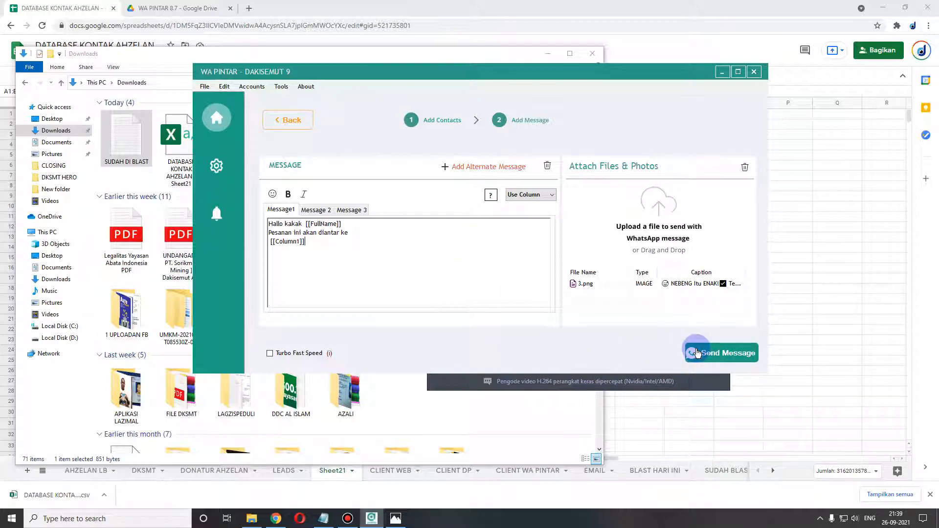
# - Examine the Send Now and Send Later options and the schedule's date and time parts, and cancel without sending
pyautogui.click(756, 354)
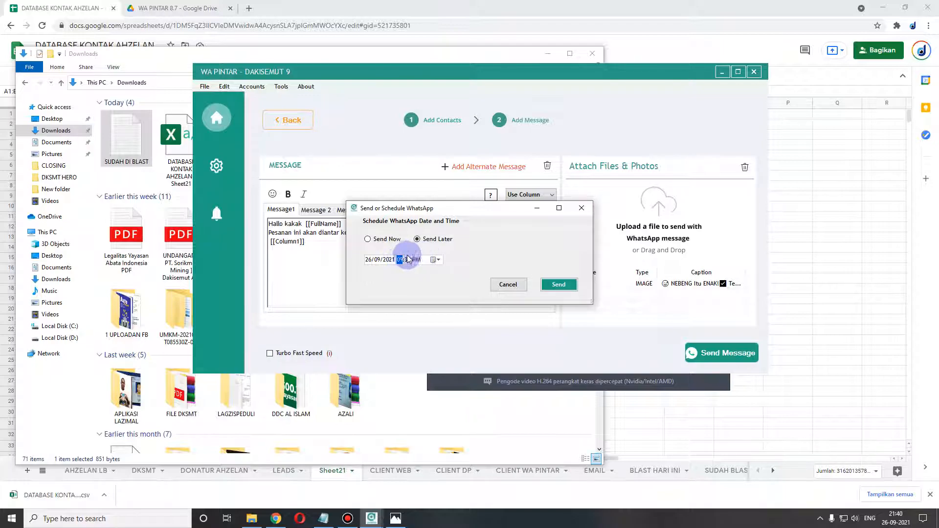
pyautogui.click(377, 239)
pyautogui.click(431, 239)
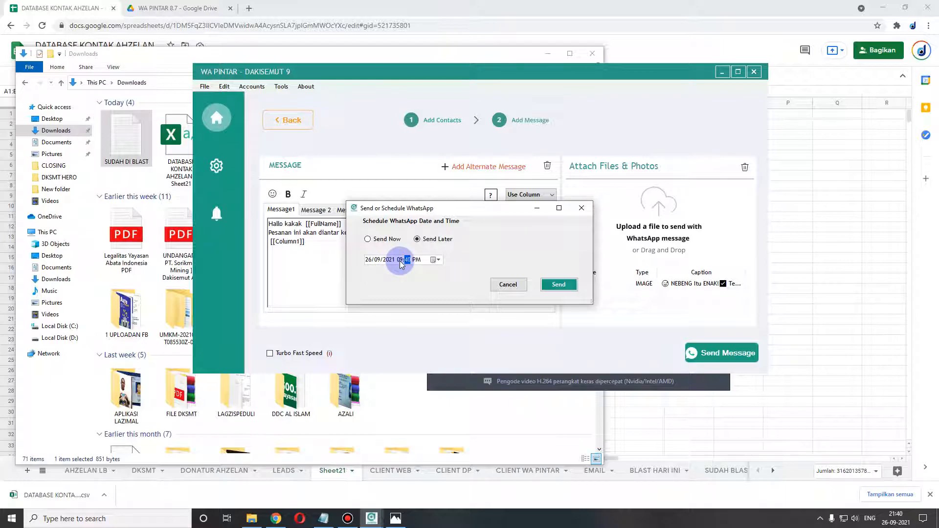
pyautogui.click(438, 260)
pyautogui.click(458, 255)
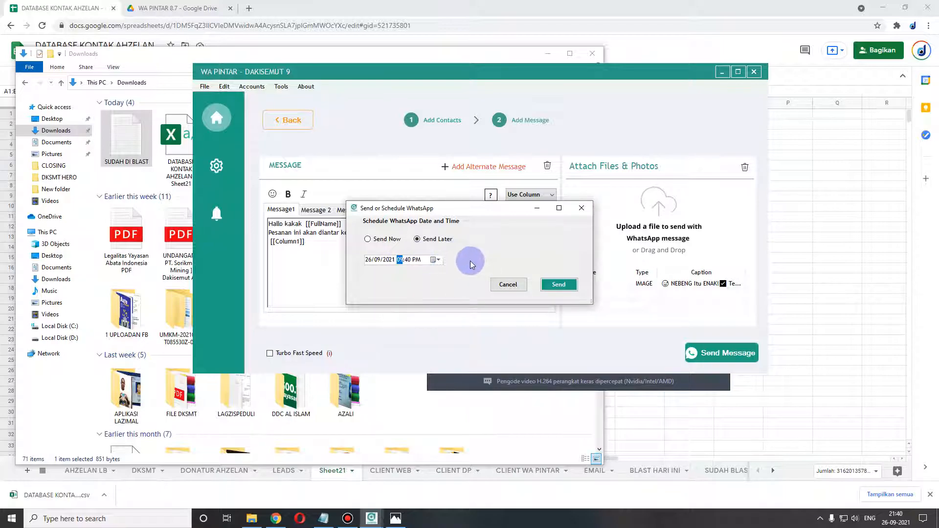
pyautogui.click(417, 260)
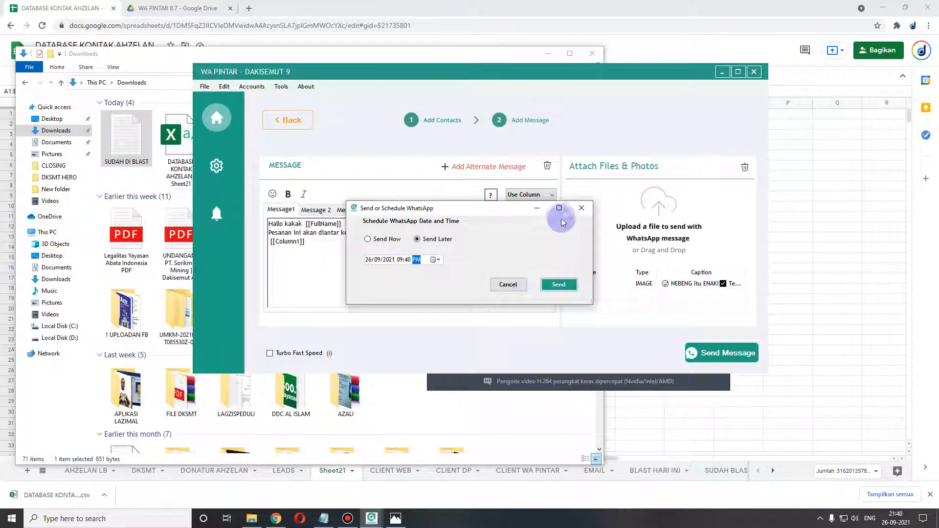
pyautogui.click(508, 284)
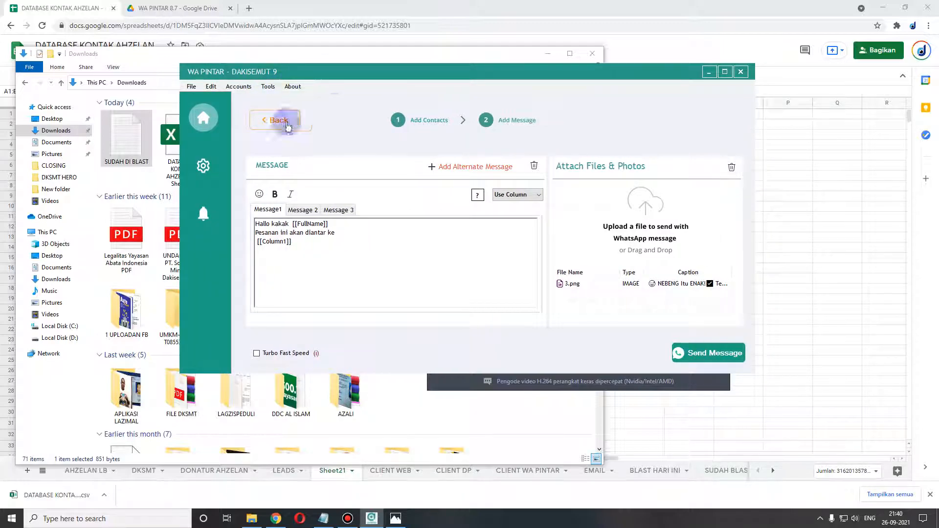
# - Compare the texts of Message 1, Message 2 and Message 3 once more
pyautogui.moveTo(485, 70); pyautogui.dragTo(475, 70)
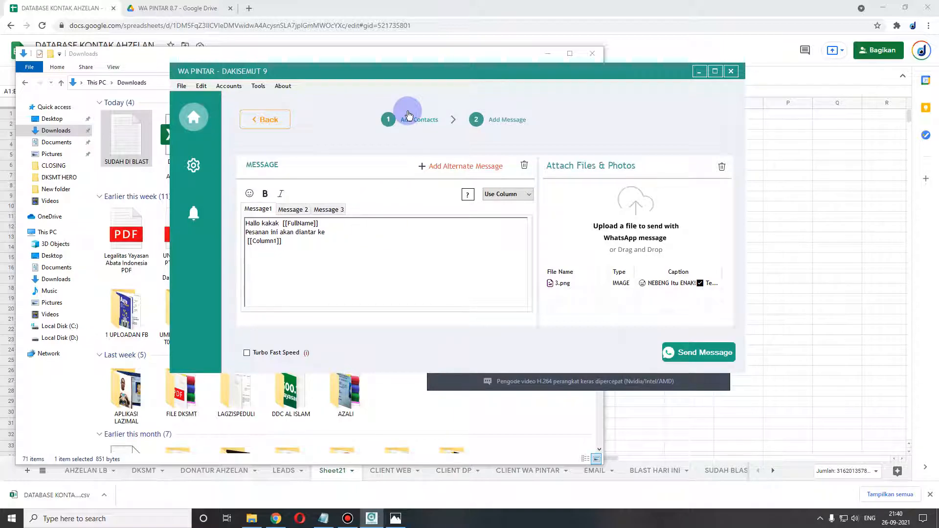
pyautogui.moveTo(437, 73); pyautogui.dragTo(396, 107)
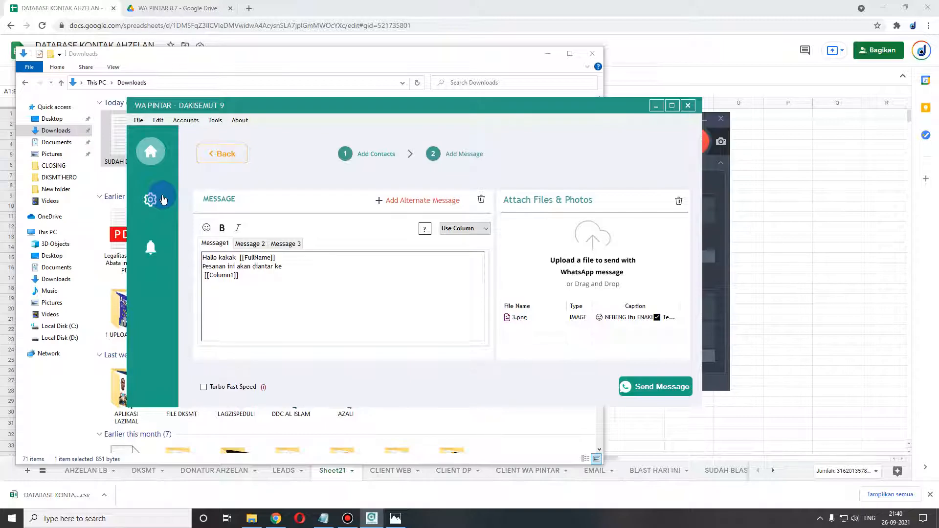
pyautogui.click(255, 244)
pyautogui.click(275, 245)
pyautogui.click(249, 243)
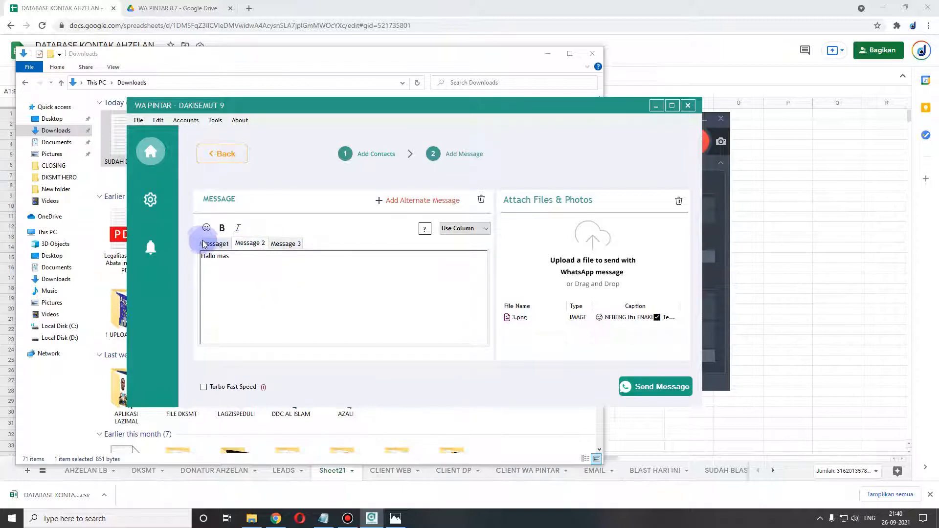
pyautogui.click(214, 243)
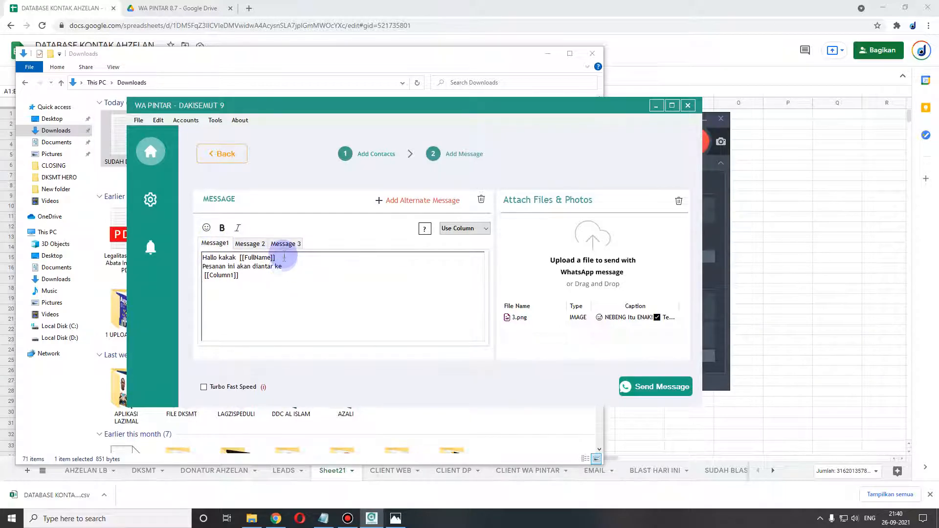
pyautogui.click(261, 246)
pyautogui.click(287, 245)
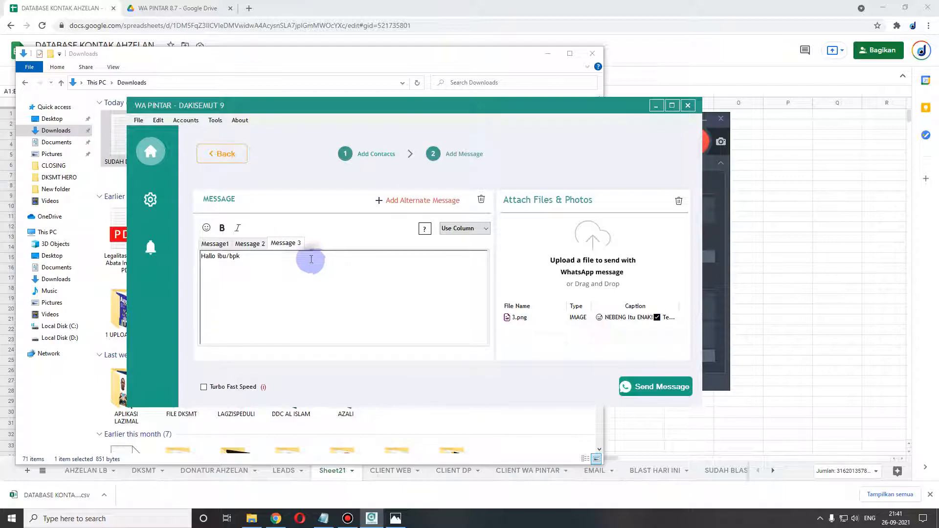
pyautogui.click(247, 248)
pyautogui.click(298, 245)
pyautogui.moveTo(575, 112); pyautogui.dragTo(637, 173)
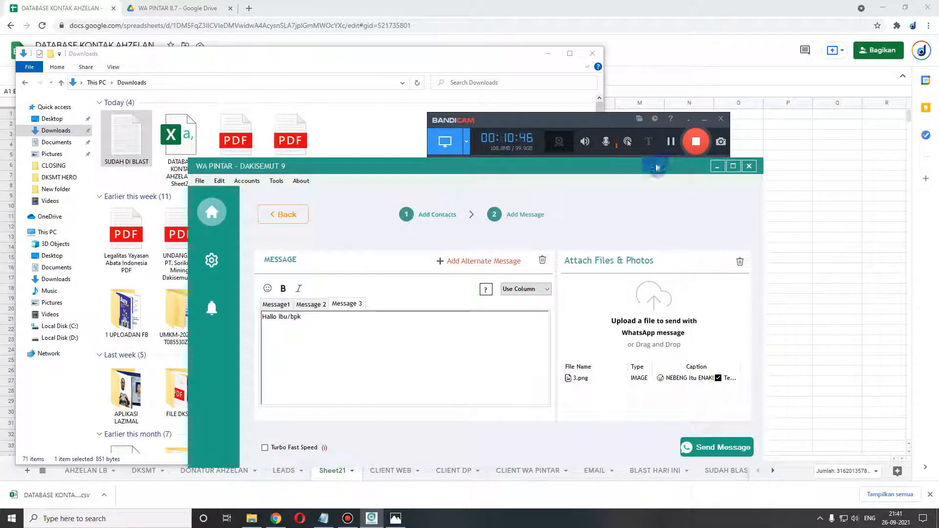
pyautogui.moveTo(611, 165); pyautogui.dragTo(615, 157)
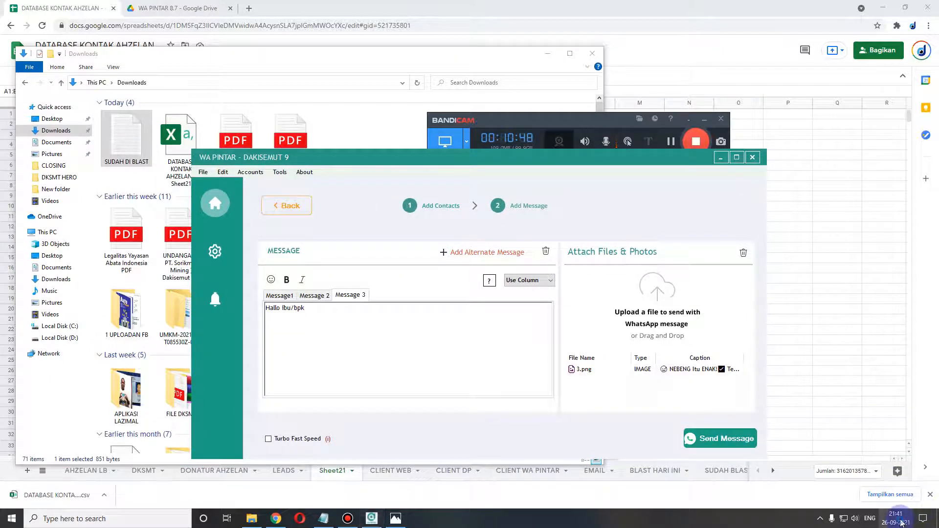
pyautogui.click(902, 522)
pyautogui.click(901, 522)
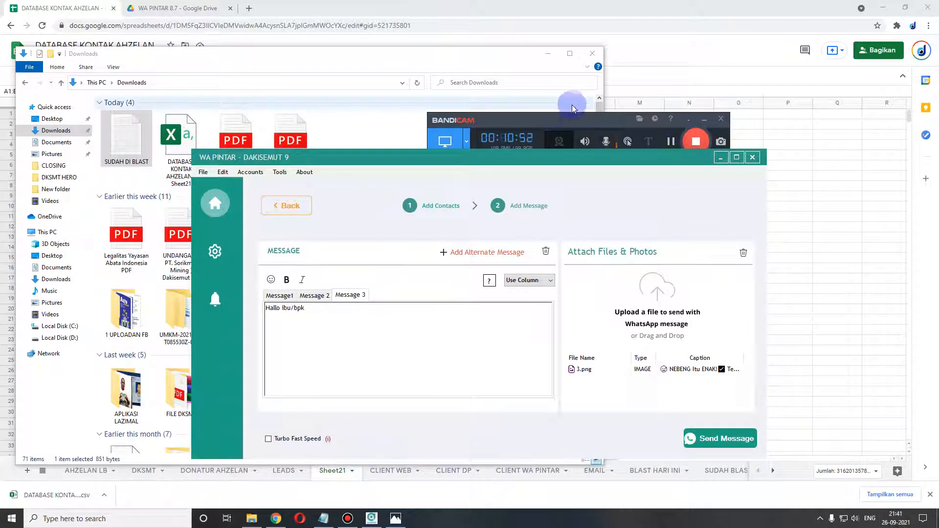
pyautogui.doubleClick(579, 120)
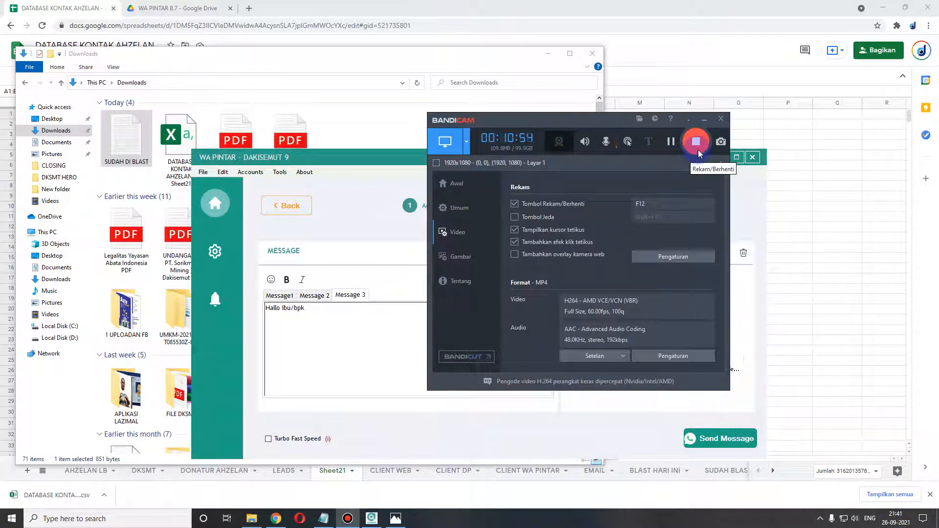